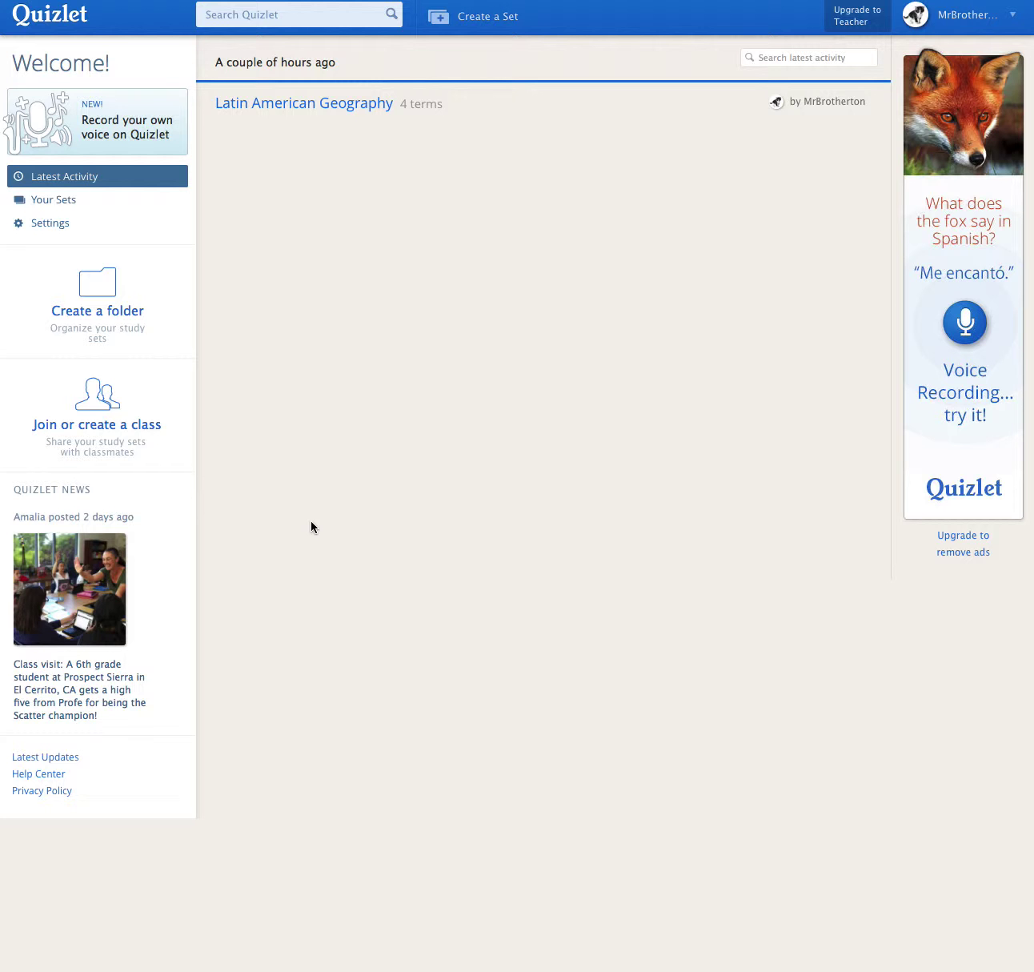
Start a new study set titled 'Test' with the description 'Test information'.
{"action": "left_click", "coordinate": [485, 24]}
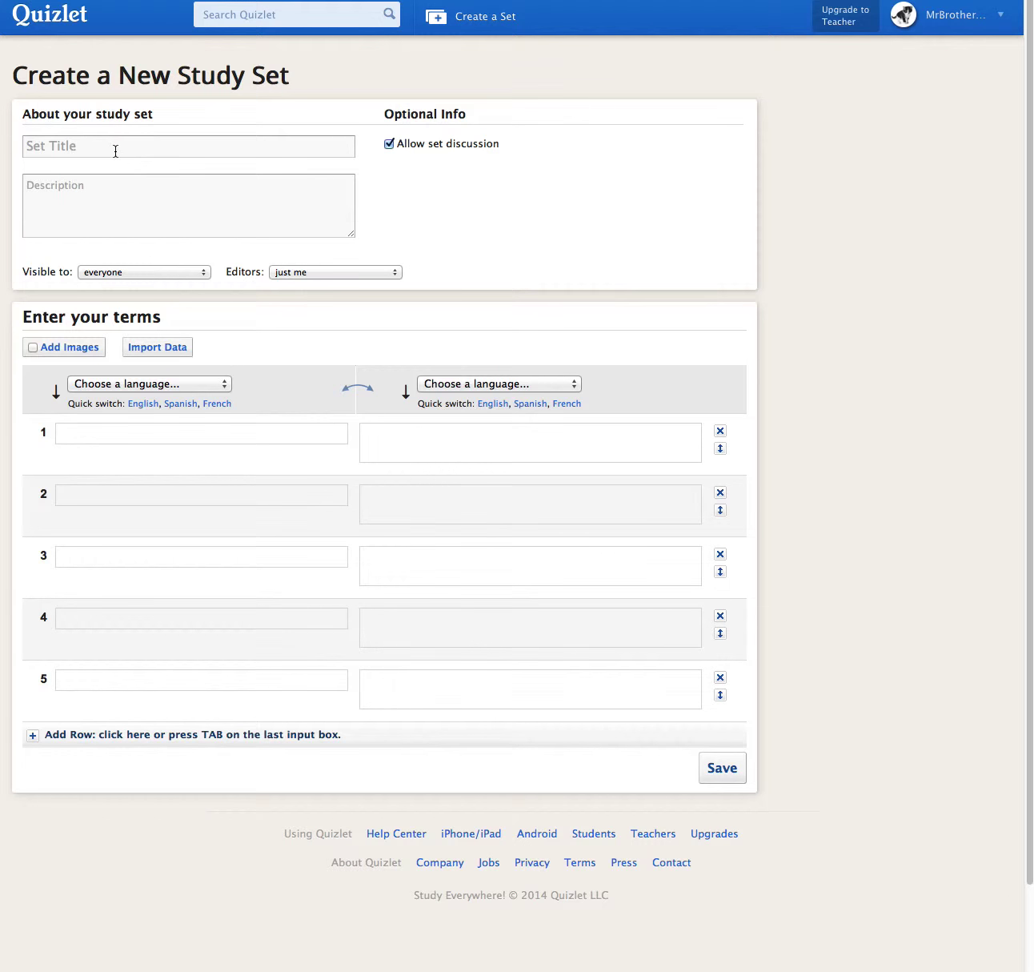
{"action": "type", "text": "Test"}
{"action": "left_click", "coordinate": [108, 198]}
{"action": "type", "text": "Test"}
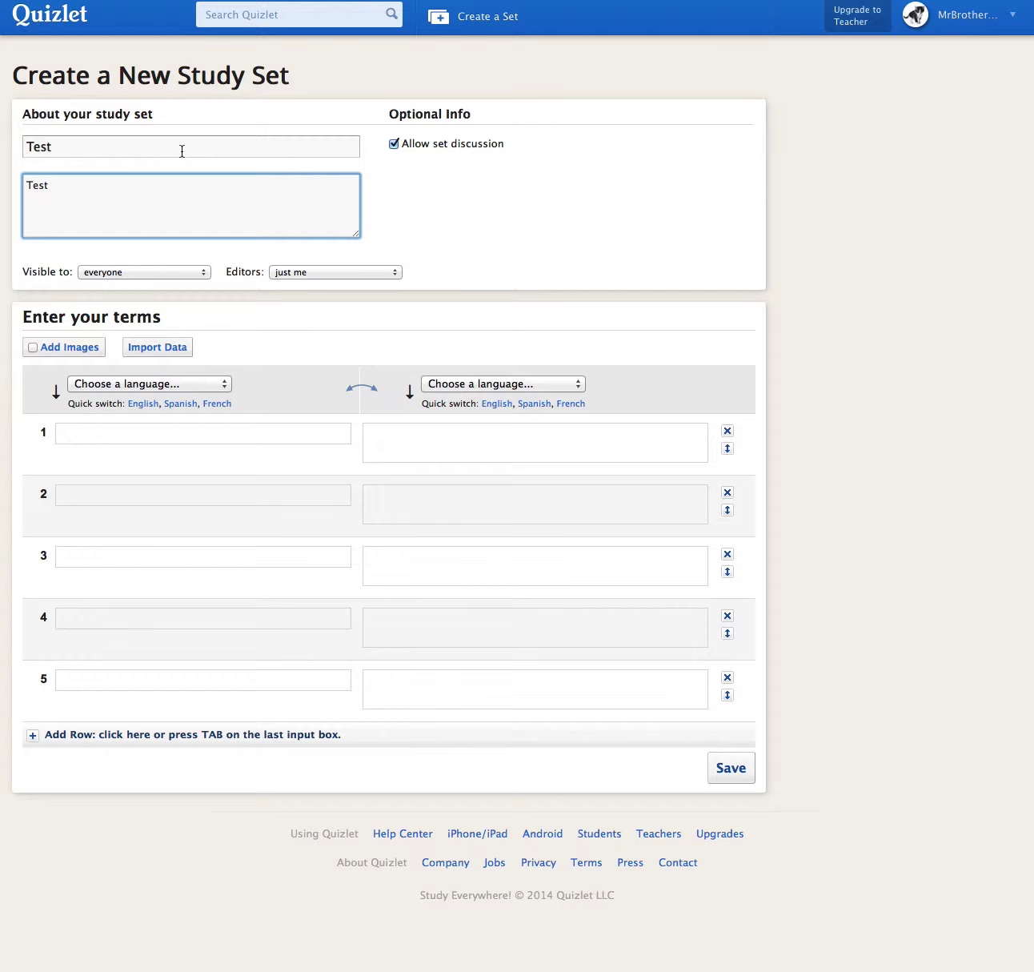
{"action": "type", "text": " information"}
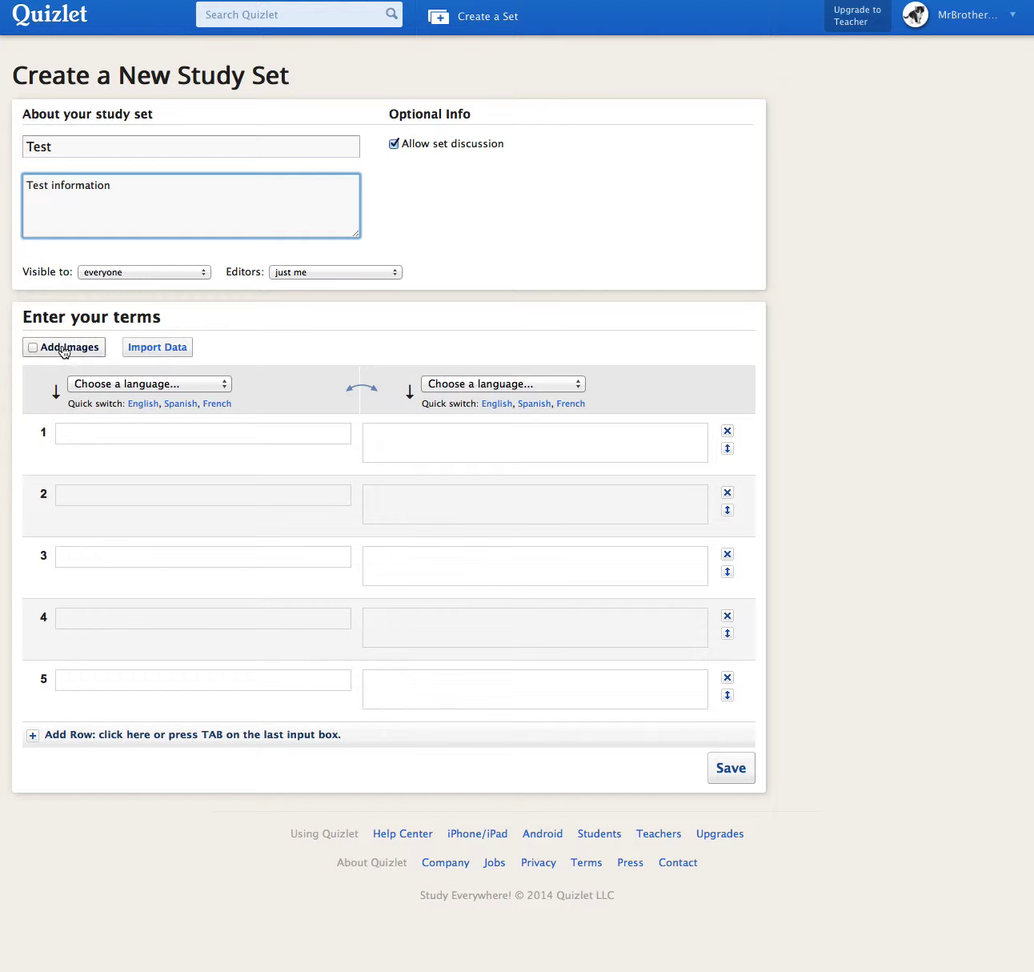
Fill the first card with term 'Test Answer' and definition 'Test Answer question 1'.
{"action": "left_click", "coordinate": [116, 429]}
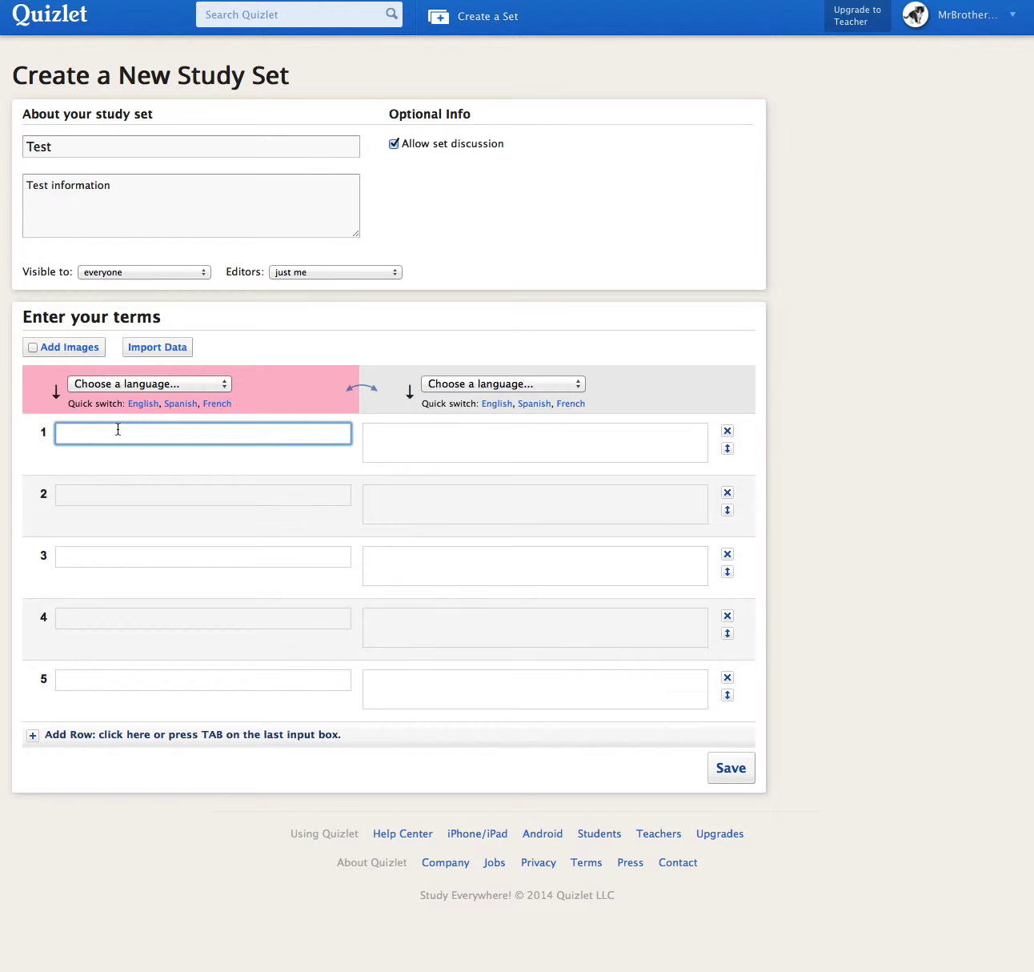
{"action": "left_click", "coordinate": [474, 451]}
{"action": "left_click", "coordinate": [482, 505]}
{"action": "left_click", "coordinate": [298, 498]}
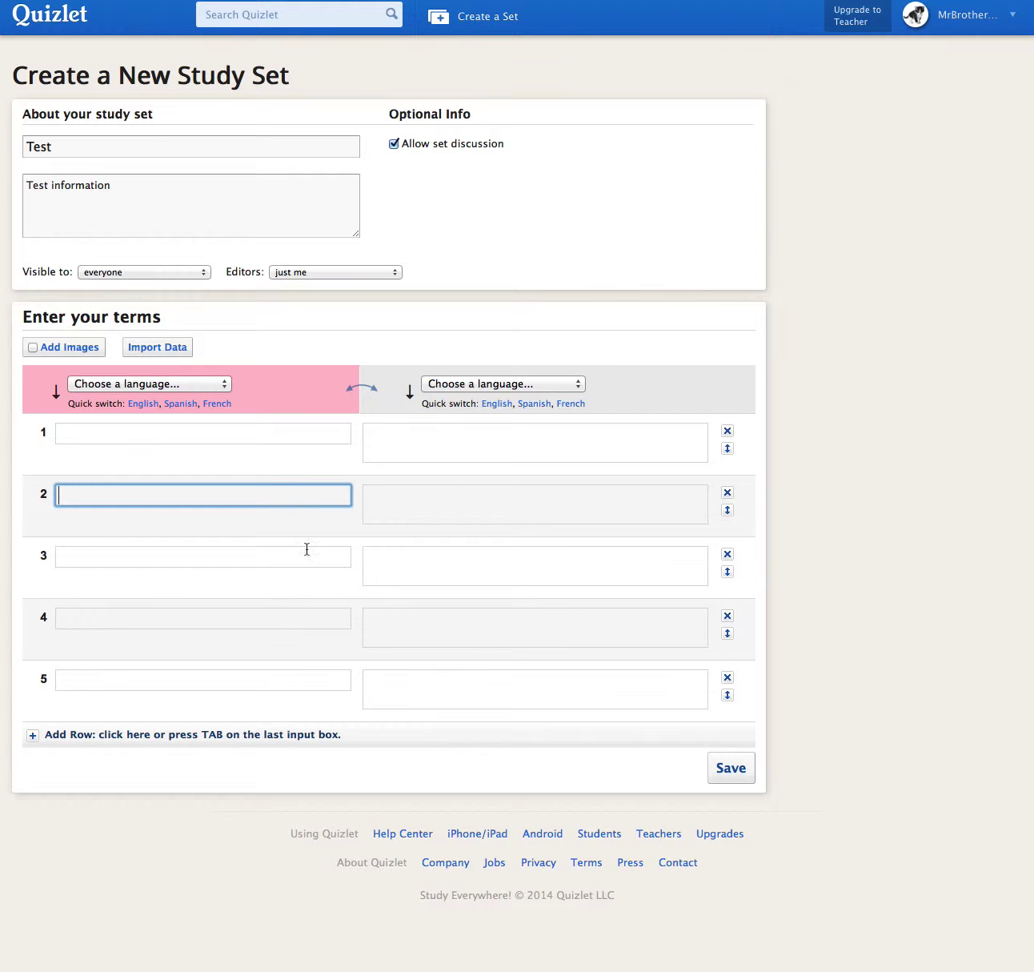
{"action": "left_click", "coordinate": [305, 554]}
{"action": "left_click", "coordinate": [409, 576]}
{"action": "left_click", "coordinate": [181, 440]}
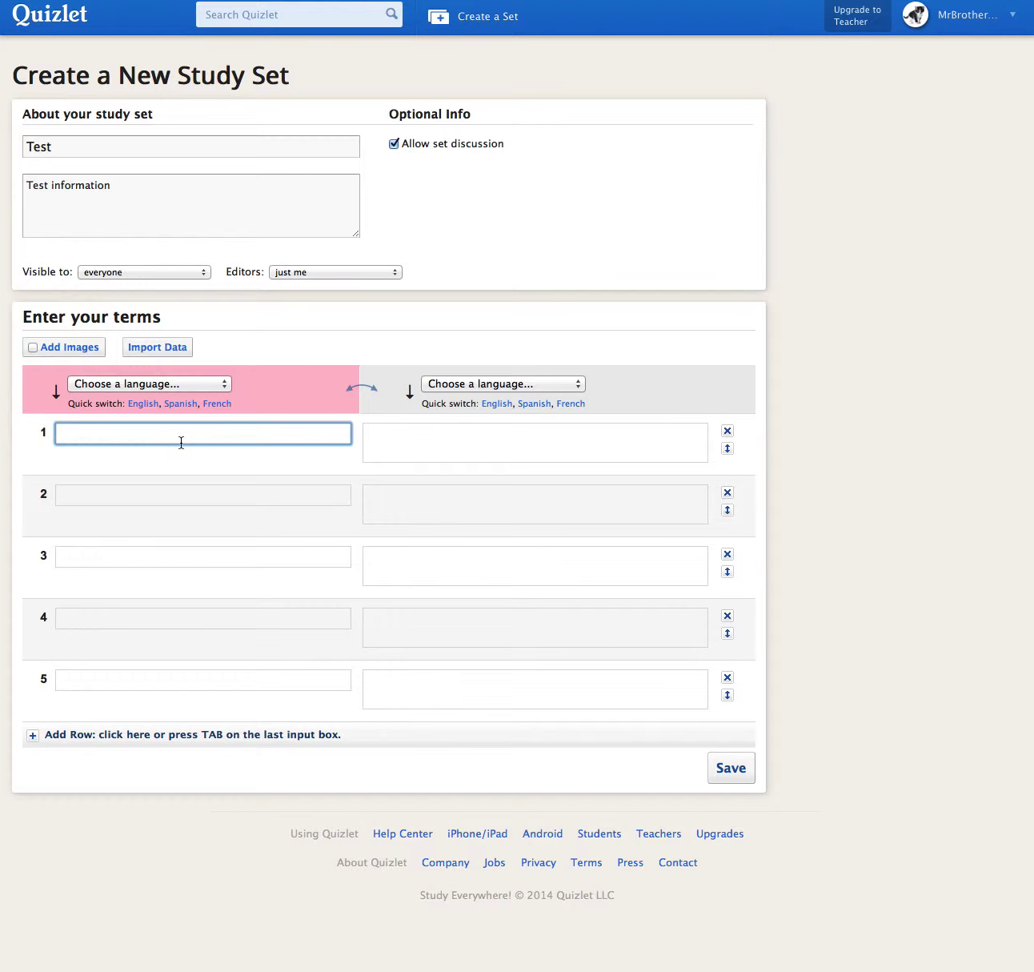
{"action": "type", "text": "Test Answer"}
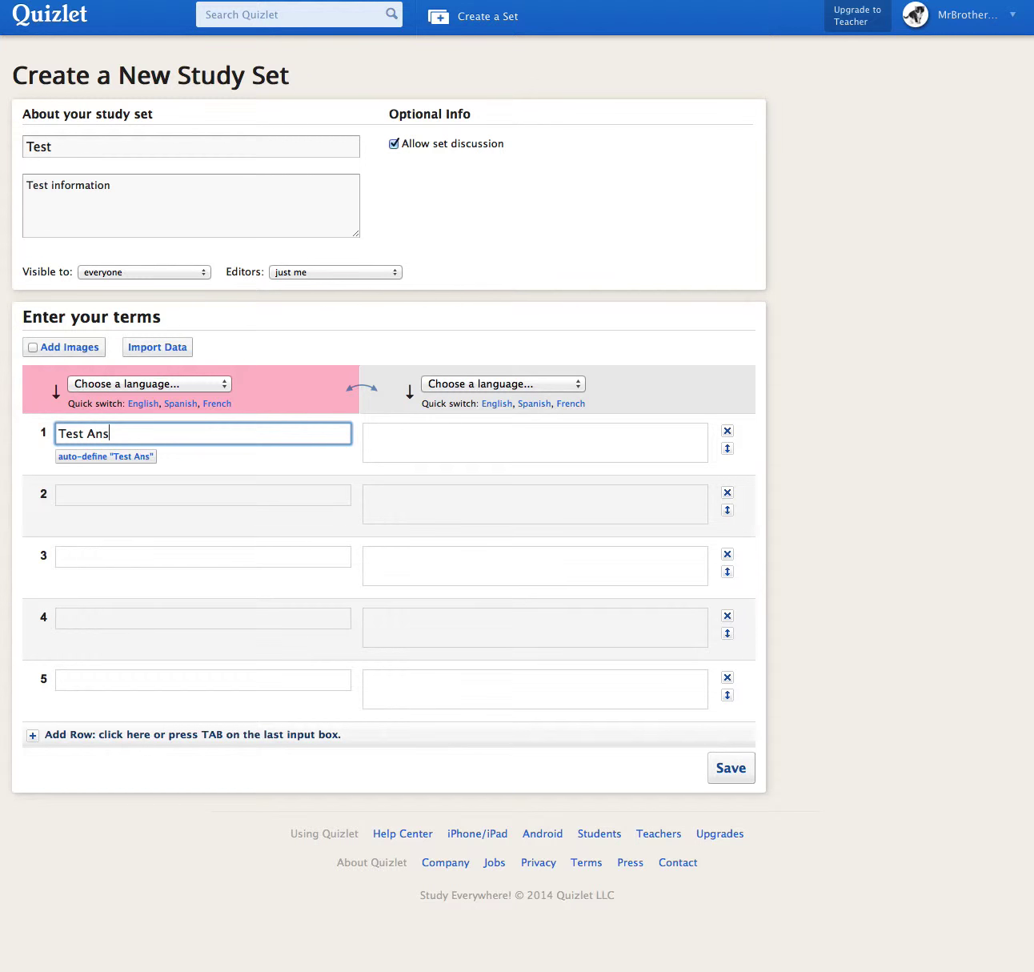
{"action": "left_click", "coordinate": [534, 447]}
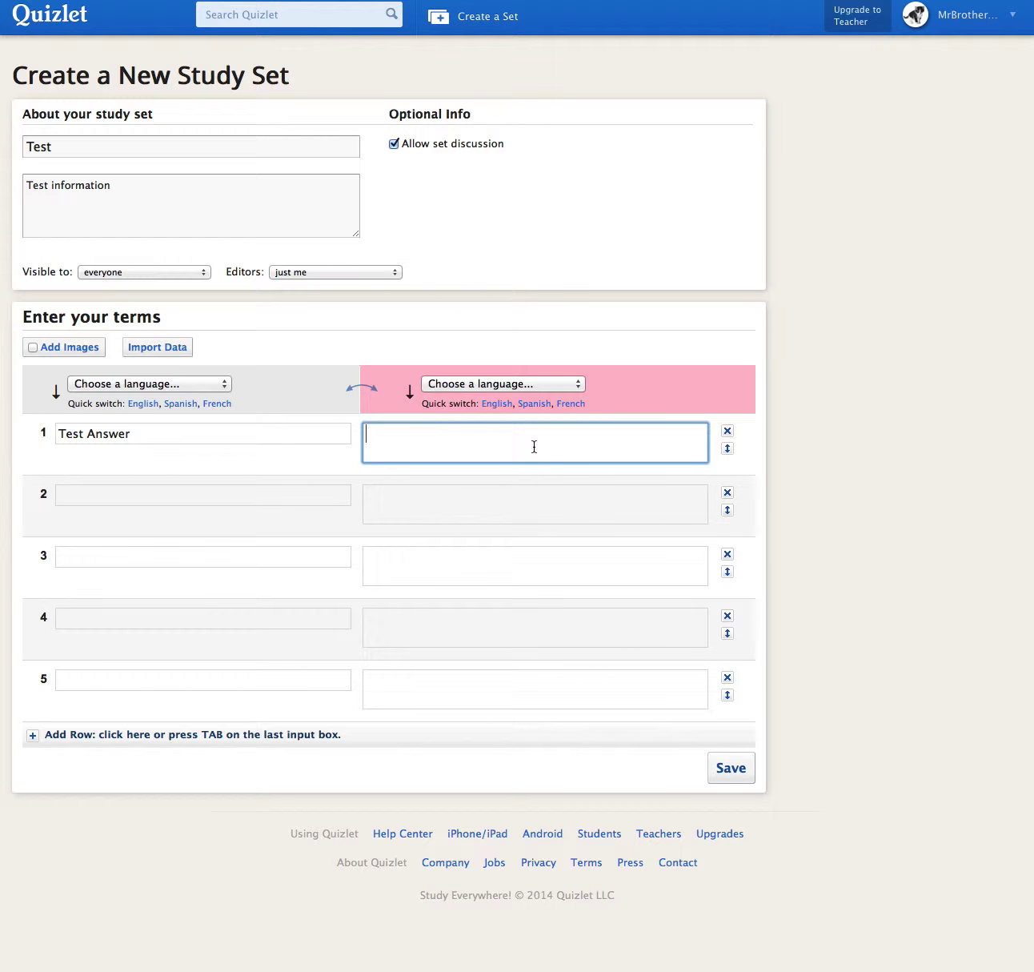
{"action": "left_click", "coordinate": [231, 433]}
{"action": "key", "text": "super+a"}
{"action": "key", "text": "super+c"}
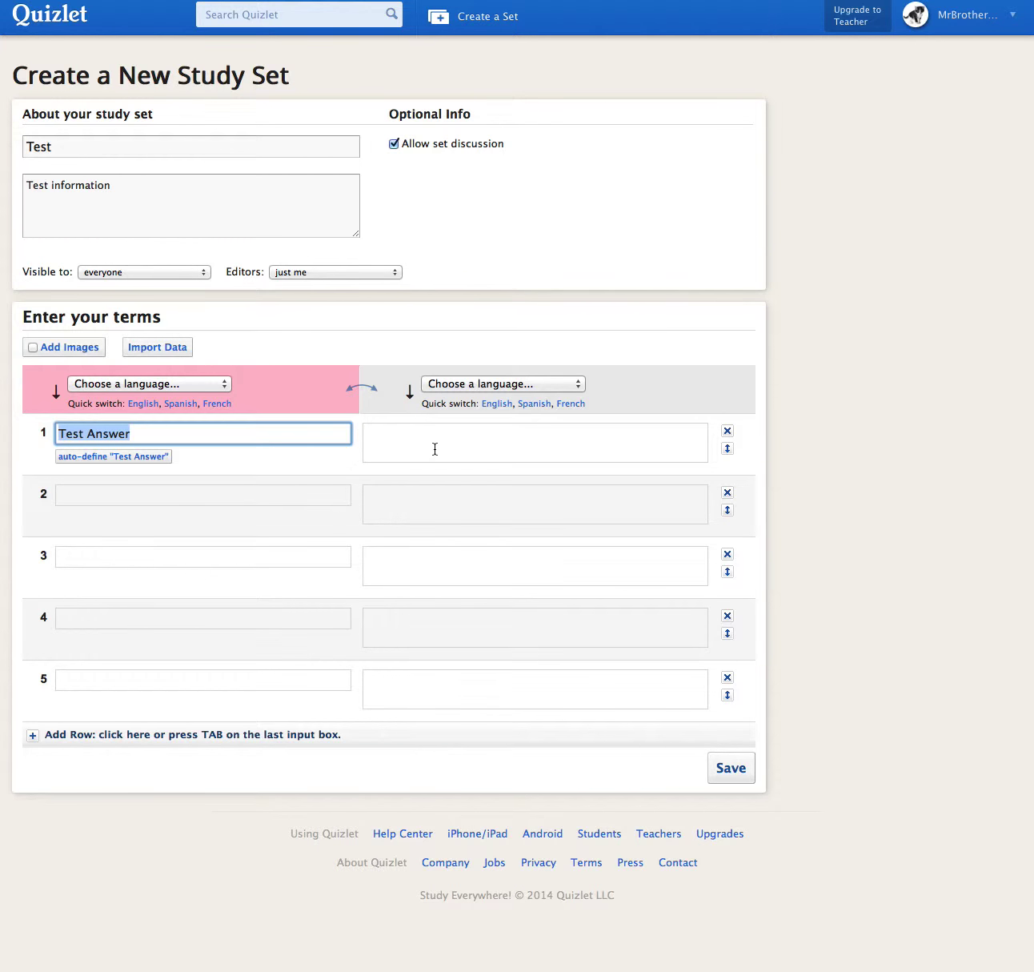
{"action": "left_click", "coordinate": [435, 448]}
{"action": "key", "text": "super+v"}
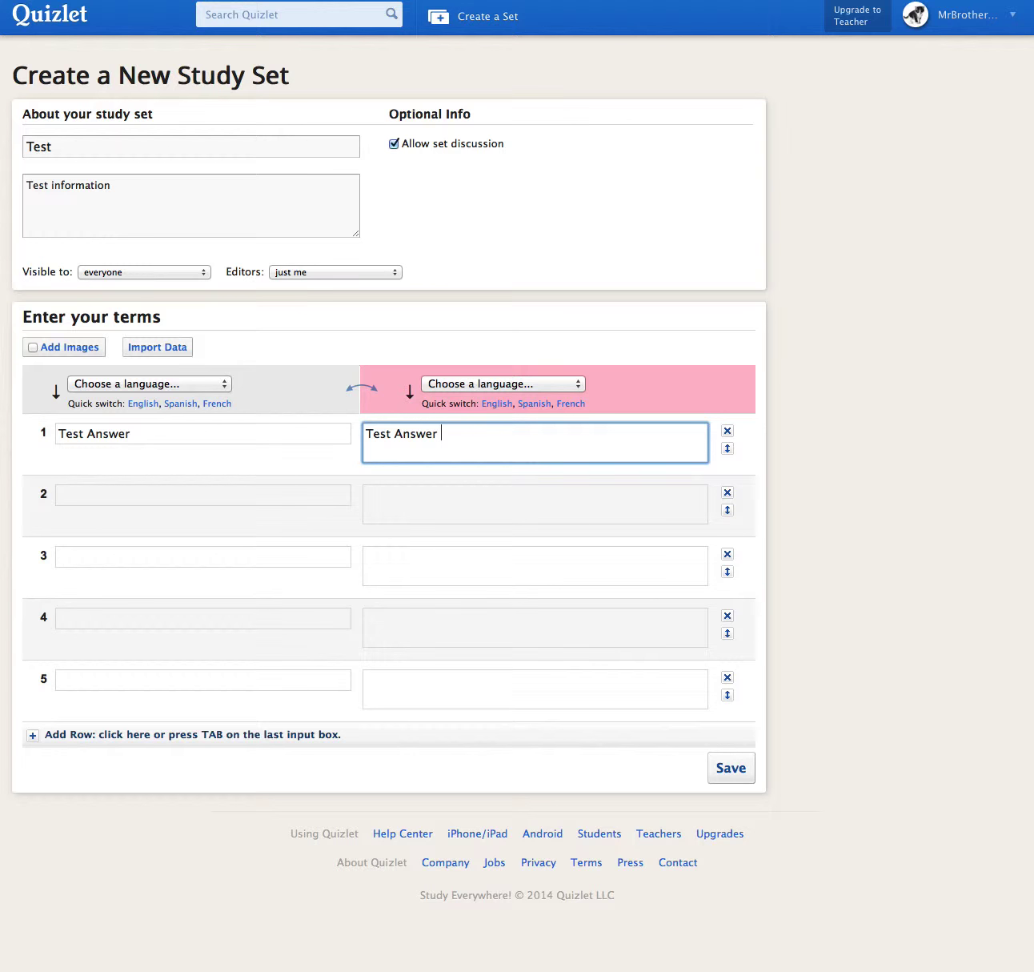
{"action": "type", "text": "question 1"}
Fill the second card with term 'Test Answer 2' and definition 'Test Answer question 2'.
{"action": "left_click", "coordinate": [212, 495]}
{"action": "type", "text": "Test"}
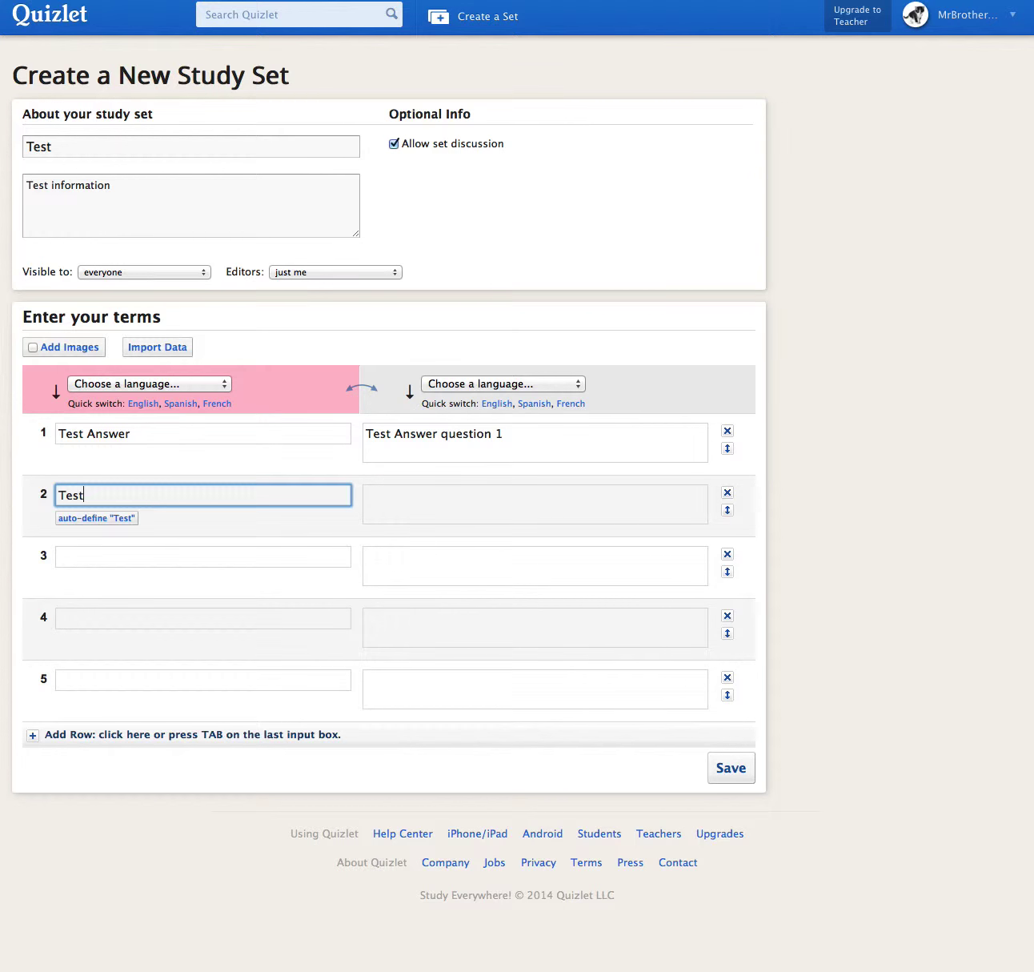
{"action": "type", "text": " Answer 2"}
{"action": "left_click_drag", "start_coordinate": [188, 487], "coordinate": [40, 476]}
{"action": "key", "text": "super+c"}
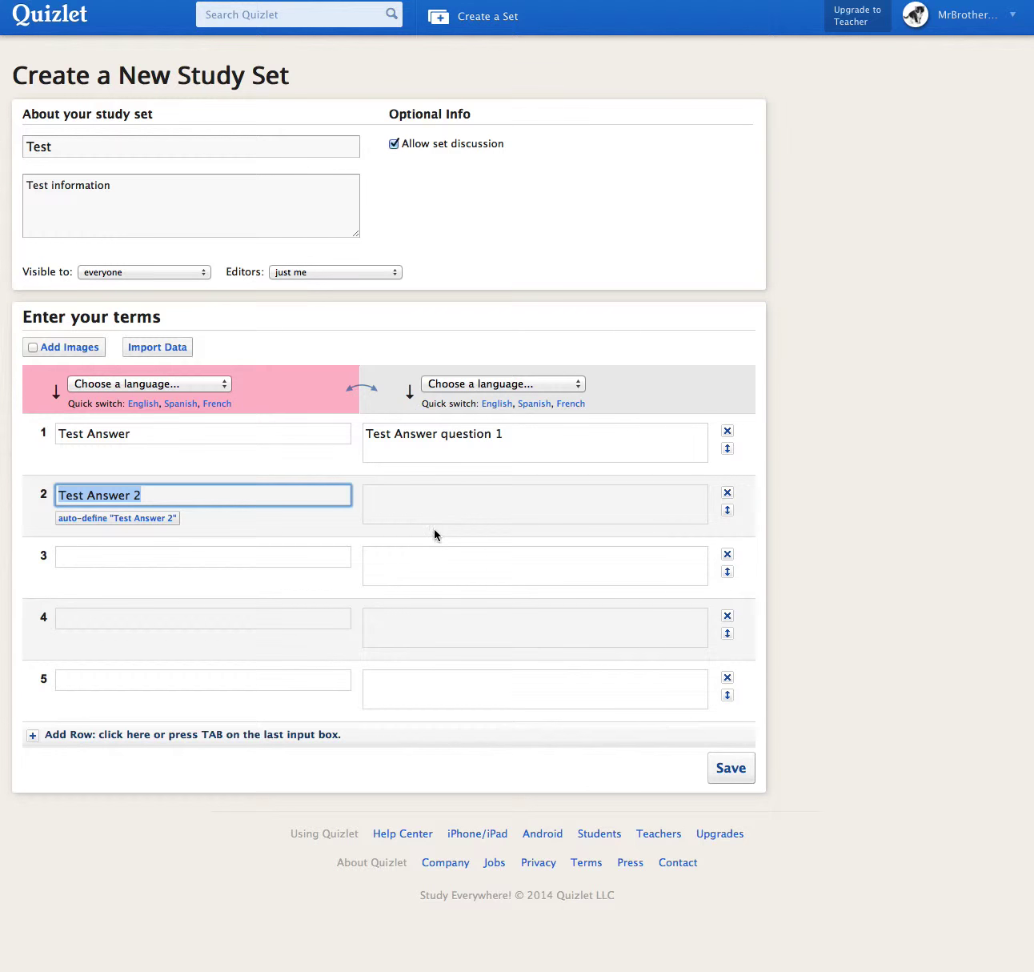
{"action": "left_click", "coordinate": [439, 507]}
{"action": "key", "text": "super+v"}
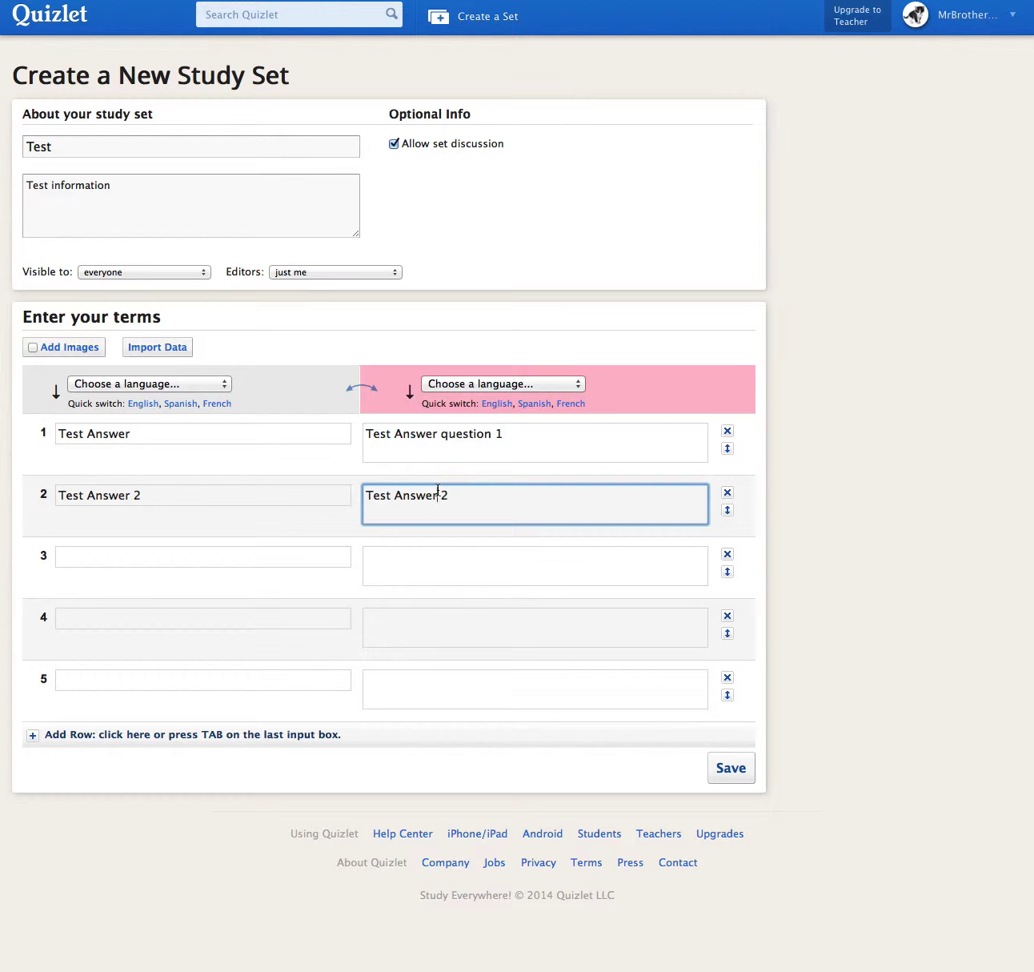
{"action": "type", "text": "question"}
Fill the third card with term 'Test Answer 3' and definition 'Test Answer question 3'.
{"action": "left_click", "coordinate": [146, 554]}
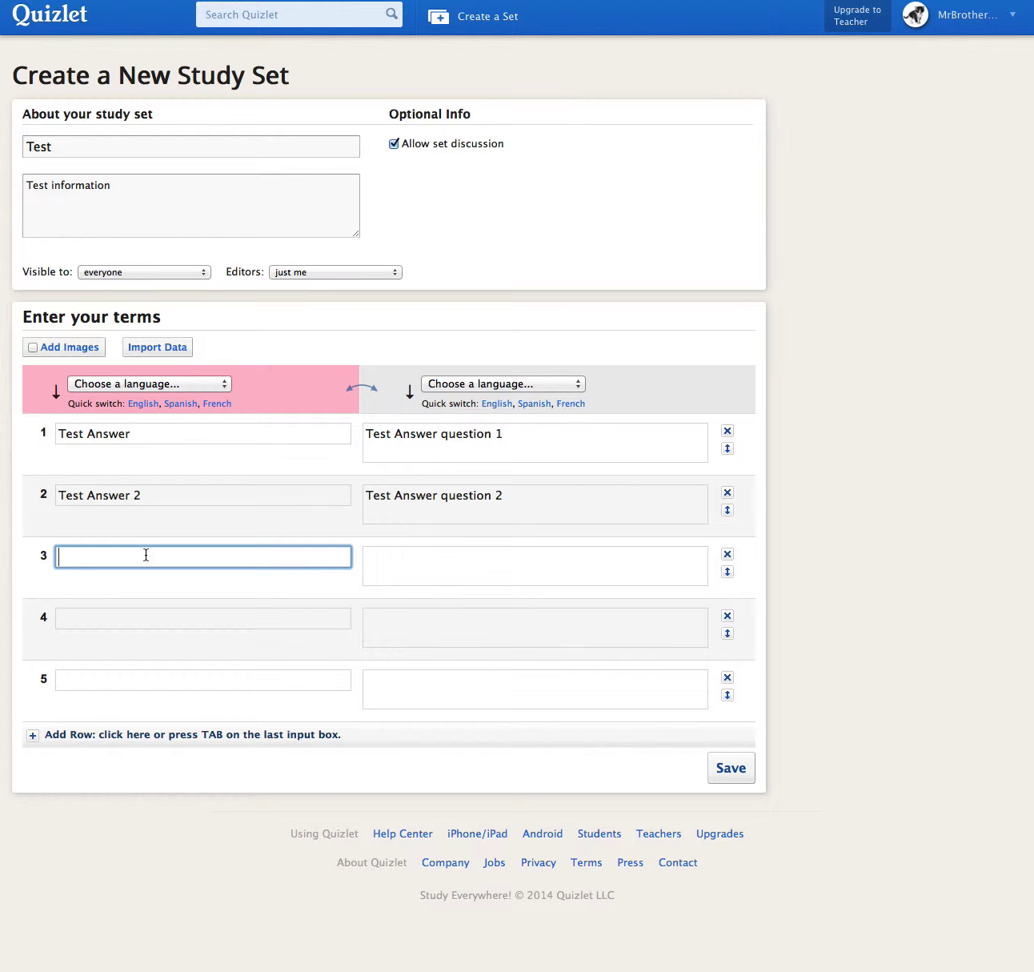
{"action": "key", "text": "super+v"}
{"action": "key", "text": "BackSpace"}
{"action": "type", "text": "3"}
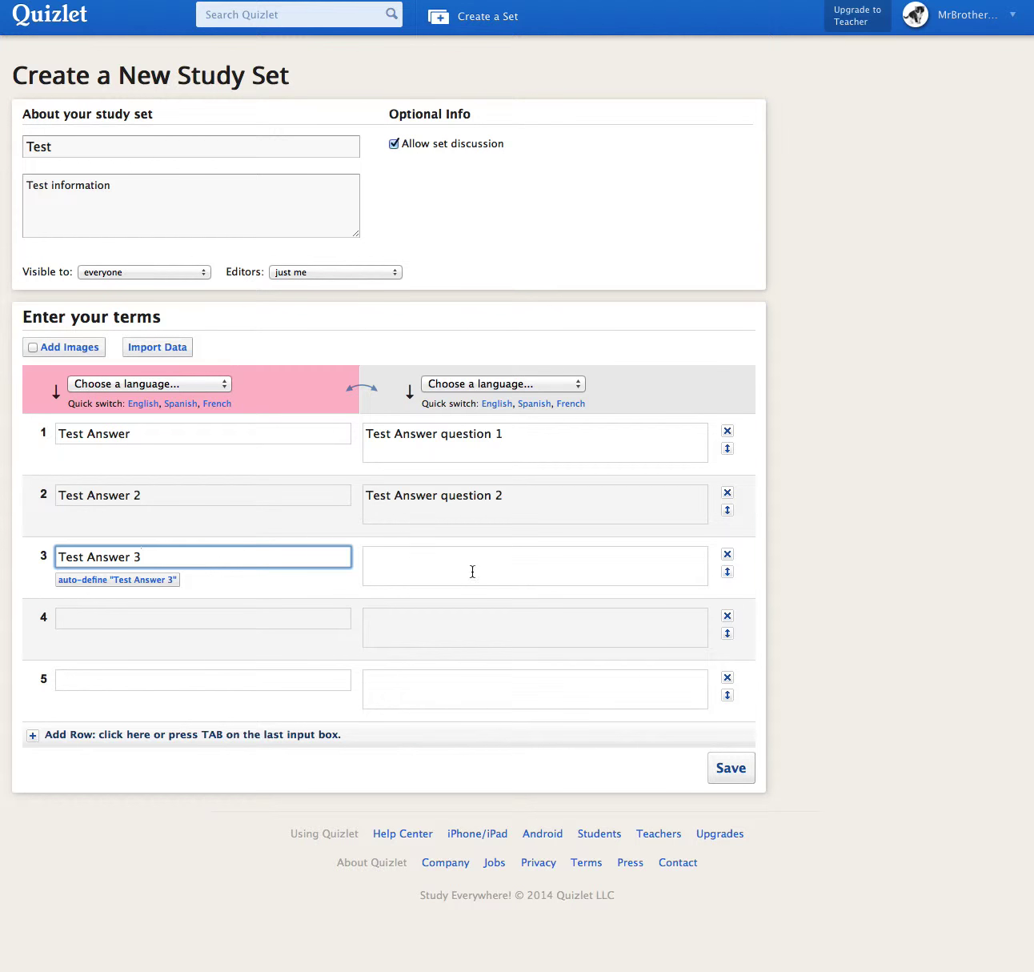
{"action": "left_click", "coordinate": [474, 569]}
{"action": "key", "text": "super+v"}
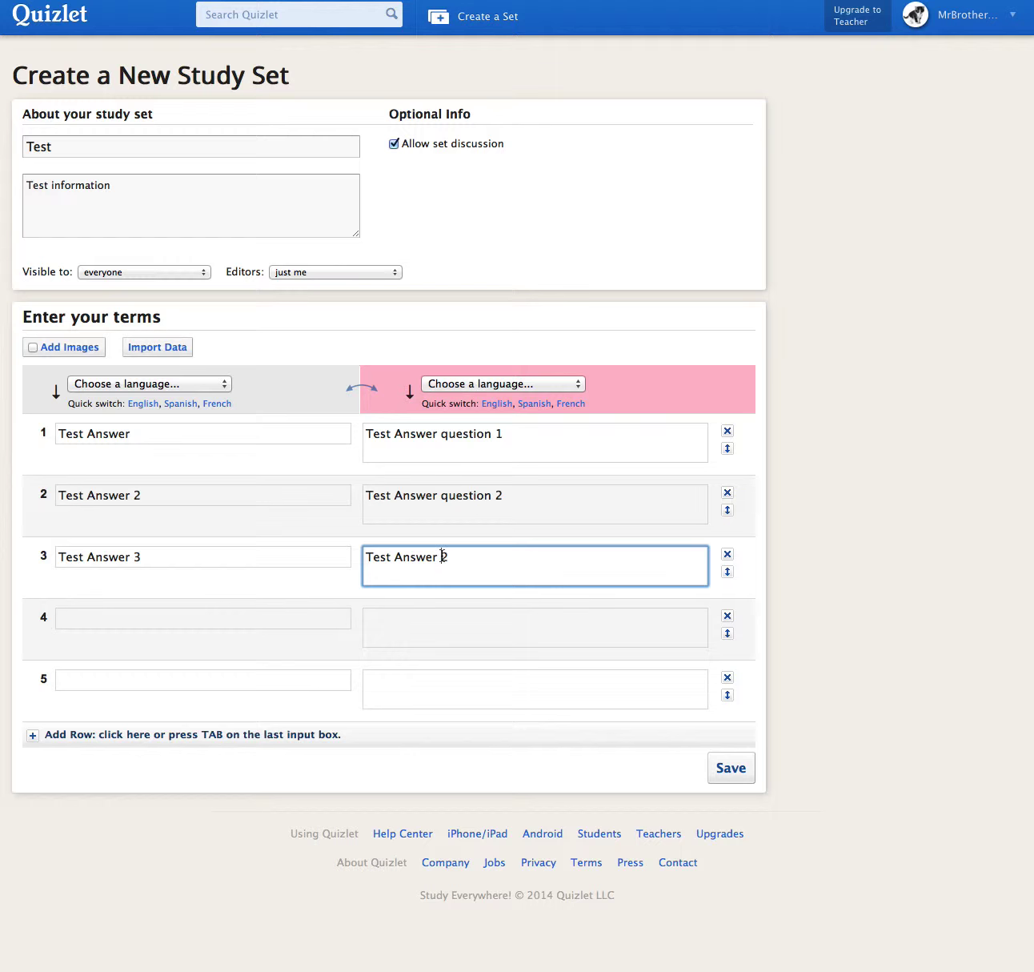
{"action": "left_click", "coordinate": [441, 555]}
{"action": "type", "text": "quetion"}
{"action": "key", "text": "BackSpace"}
{"action": "key", "text": "BackSpace"}
{"action": "key", "text": "BackSpace"}
{"action": "key", "text": "BackSpace"}
{"action": "key", "text": "BackSpace"}
{"action": "type", "text": "stion 3"}
{"action": "key", "text": "BackSpace"}
{"action": "left_click", "coordinate": [174, 430]}
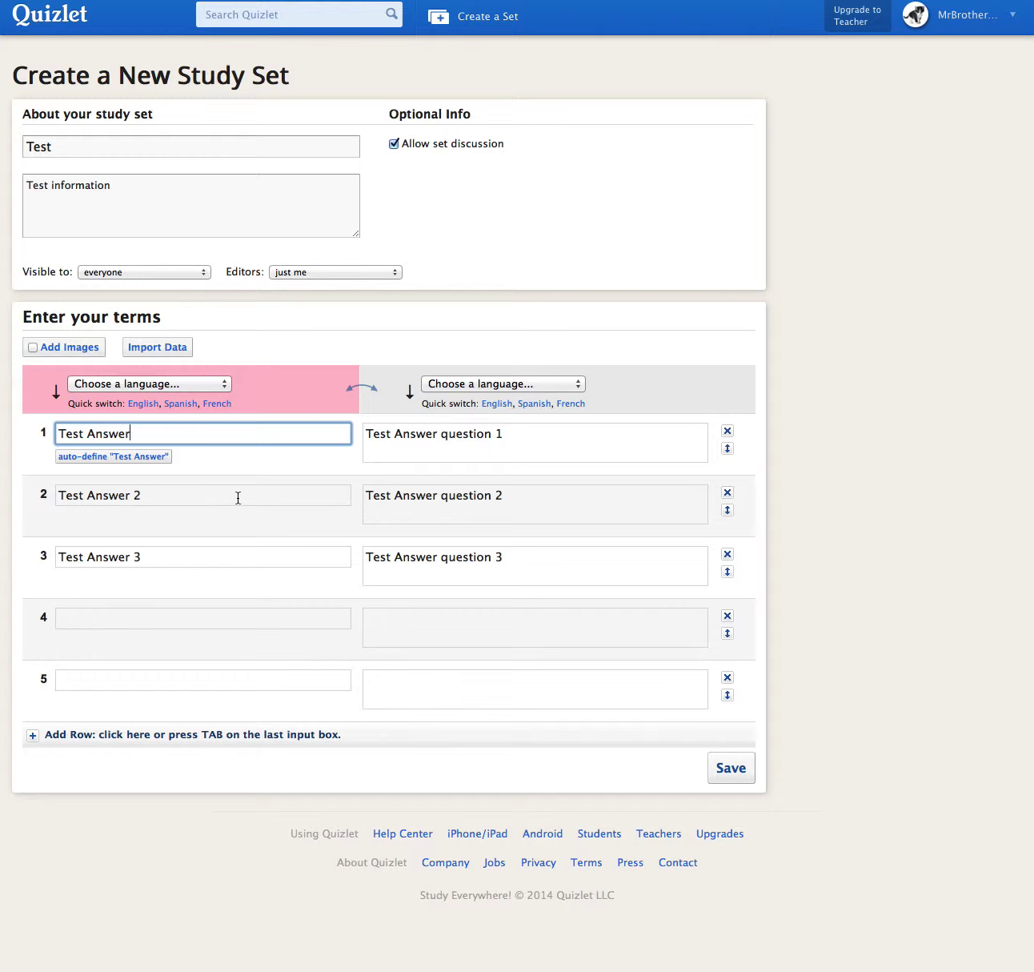
{"action": "left_click", "coordinate": [521, 438]}
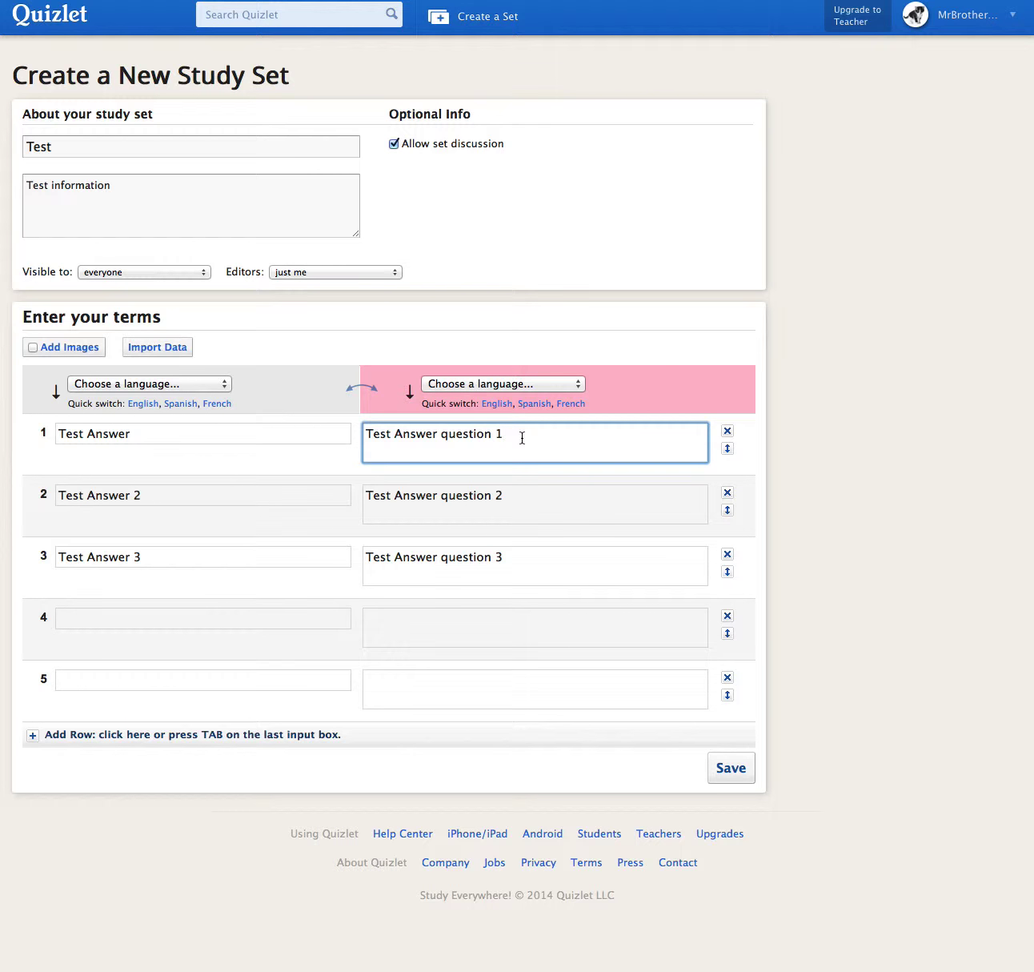
{"action": "left_click", "coordinate": [280, 492]}
{"action": "left_click", "coordinate": [269, 563]}
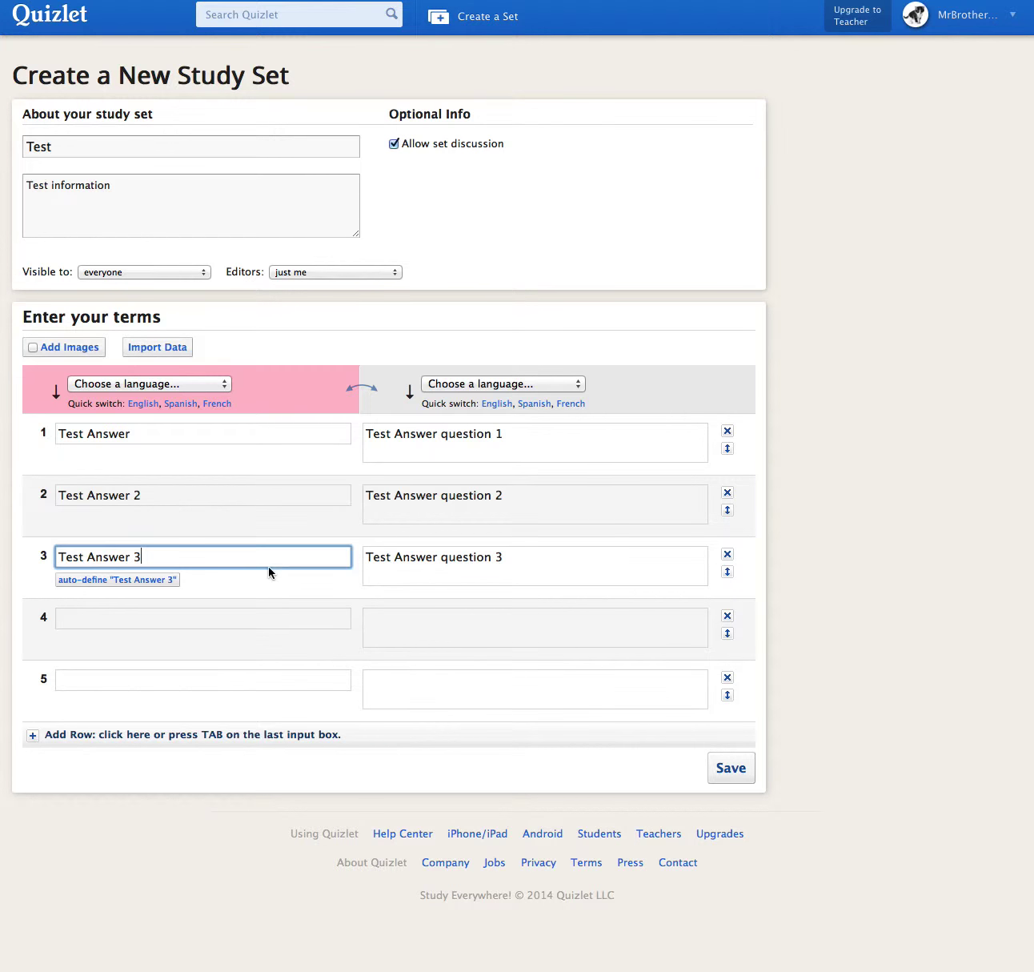
{"action": "left_click", "coordinate": [448, 570]}
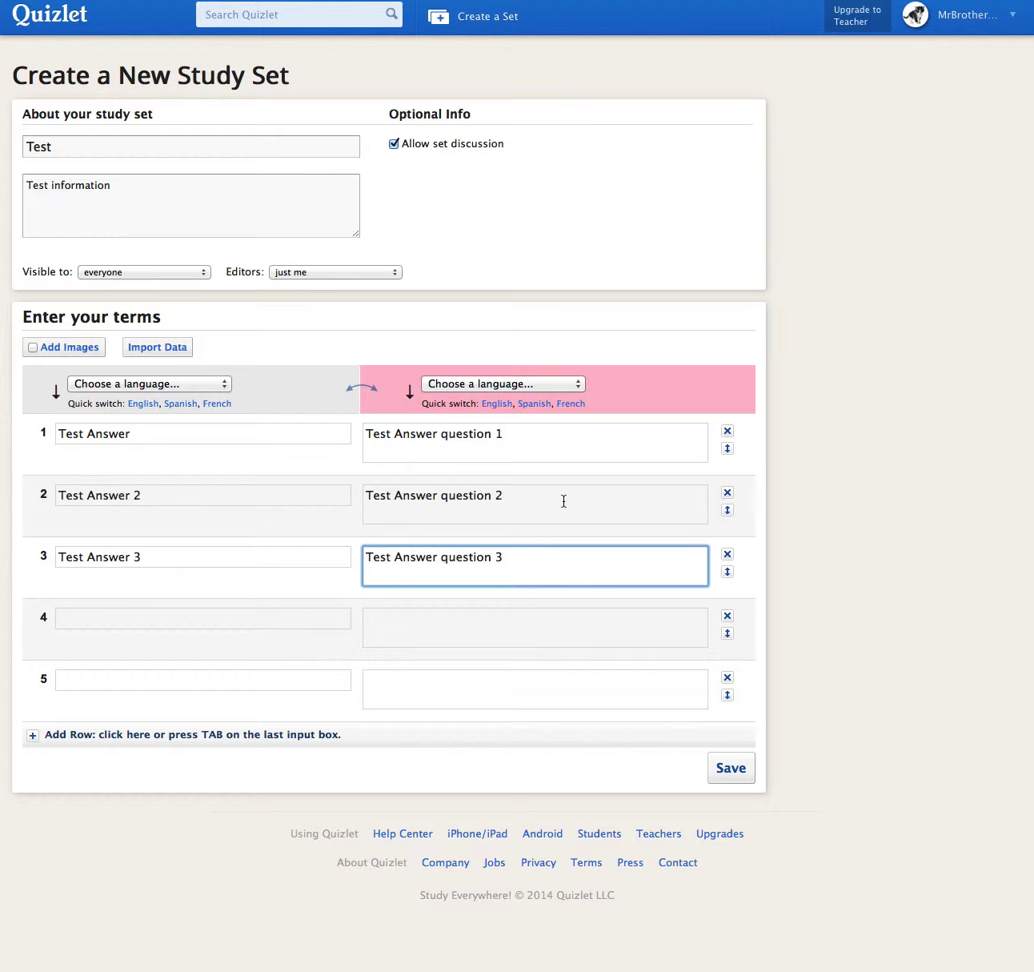
{"action": "left_click", "coordinate": [203, 432]}
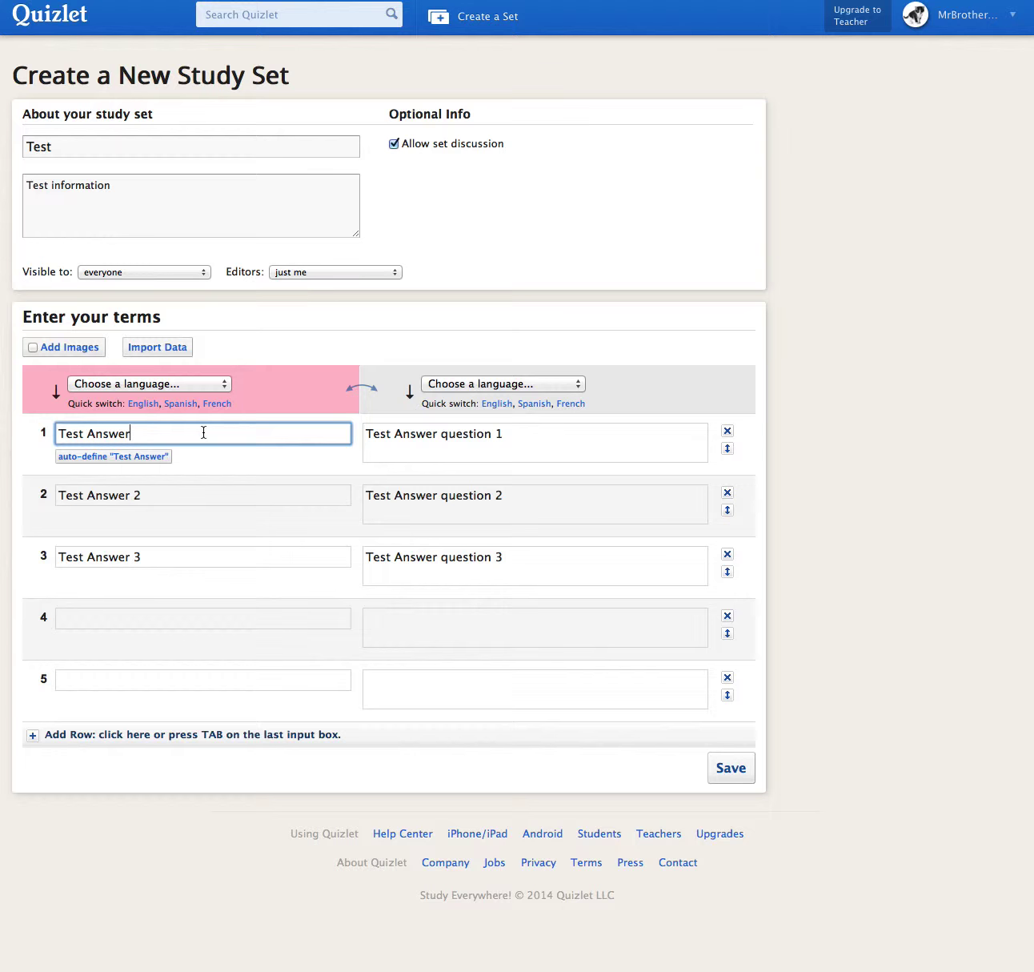
{"action": "left_click", "coordinate": [514, 437]}
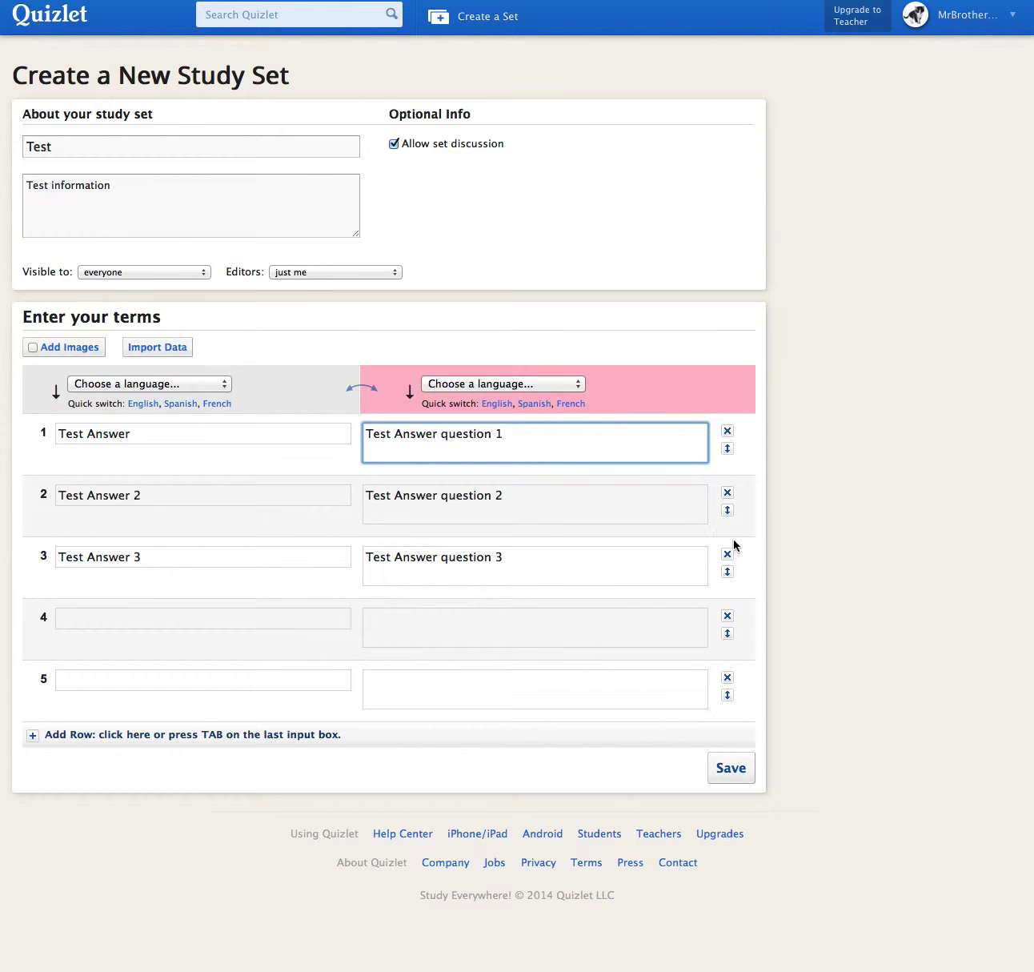
Choose English for both the term and definition languages, then save the 'Test' set.
{"action": "left_click", "coordinate": [731, 768]}
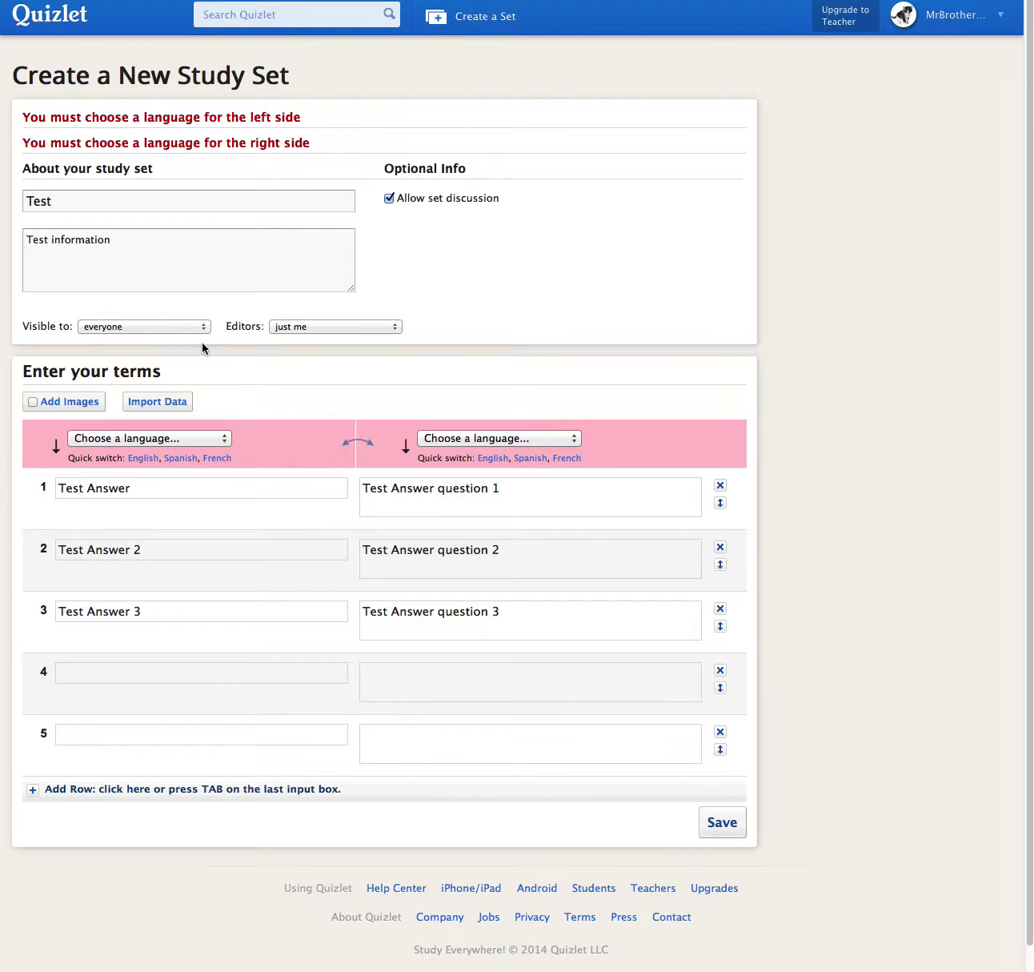
{"action": "left_click", "coordinate": [177, 439]}
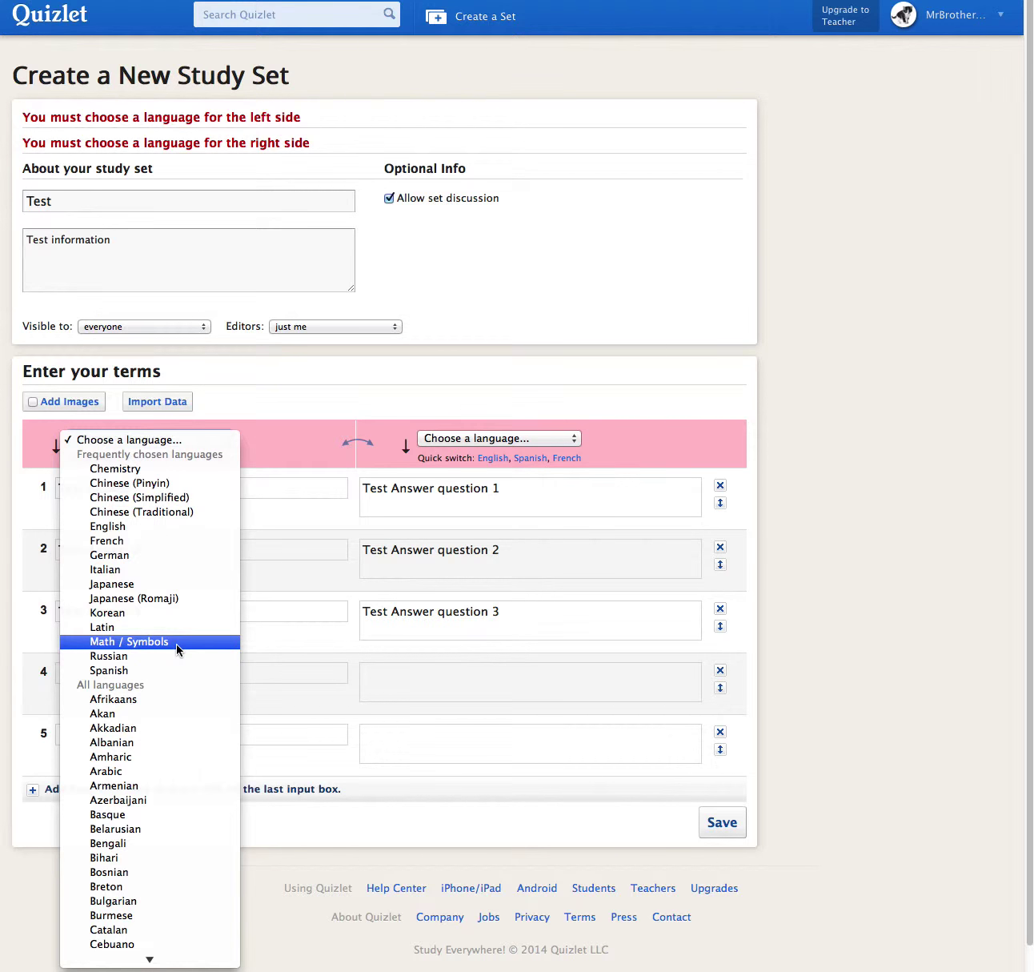
{"action": "type", "text": "e"}
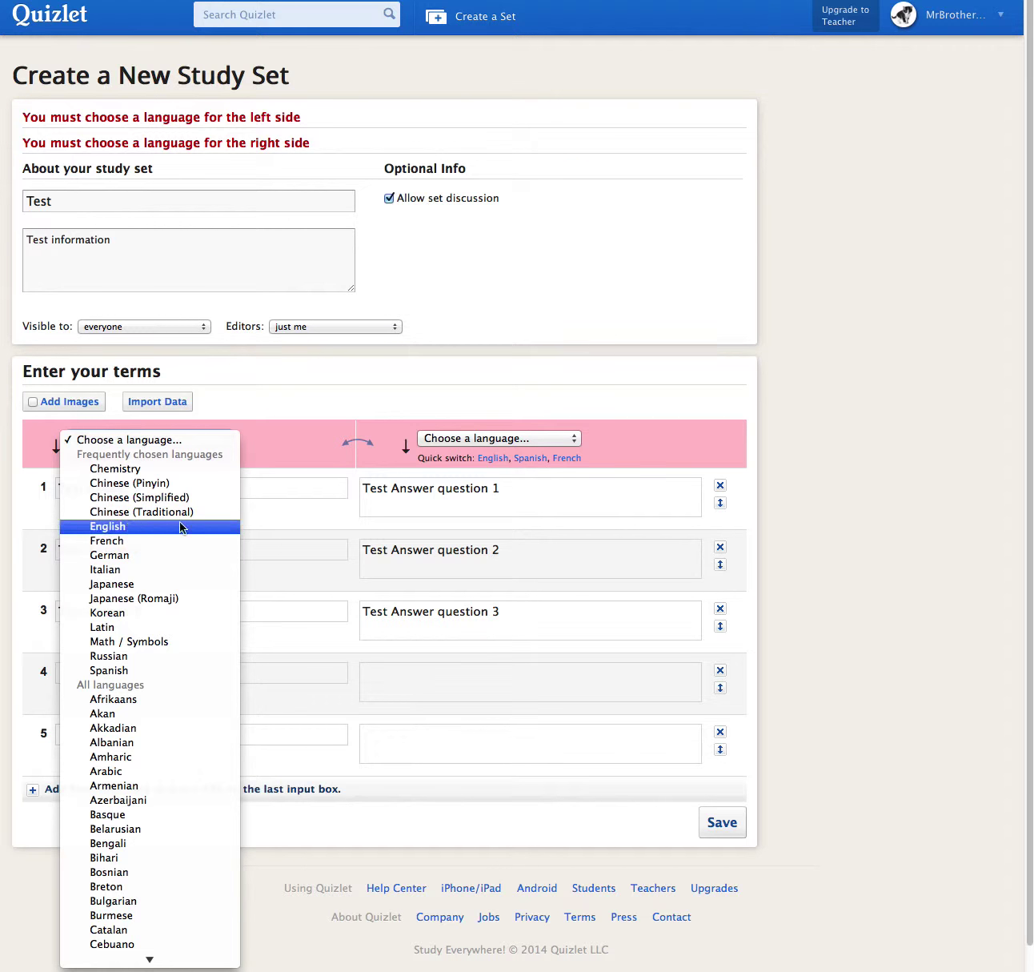
{"action": "key", "text": "Return"}
{"action": "left_click", "coordinate": [564, 440]}
{"action": "left_click", "coordinate": [498, 527]}
{"action": "left_click", "coordinate": [722, 822]}
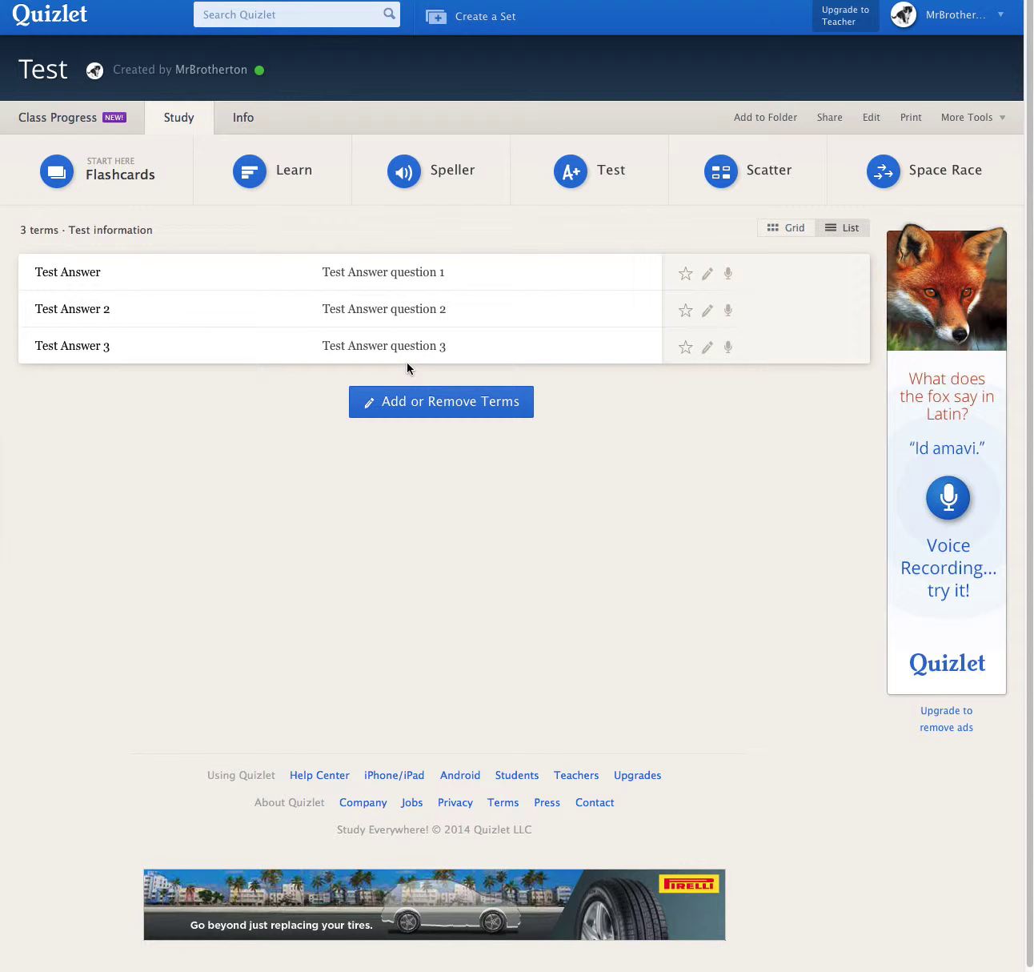
{"action": "left_click", "coordinate": [753, 120]}
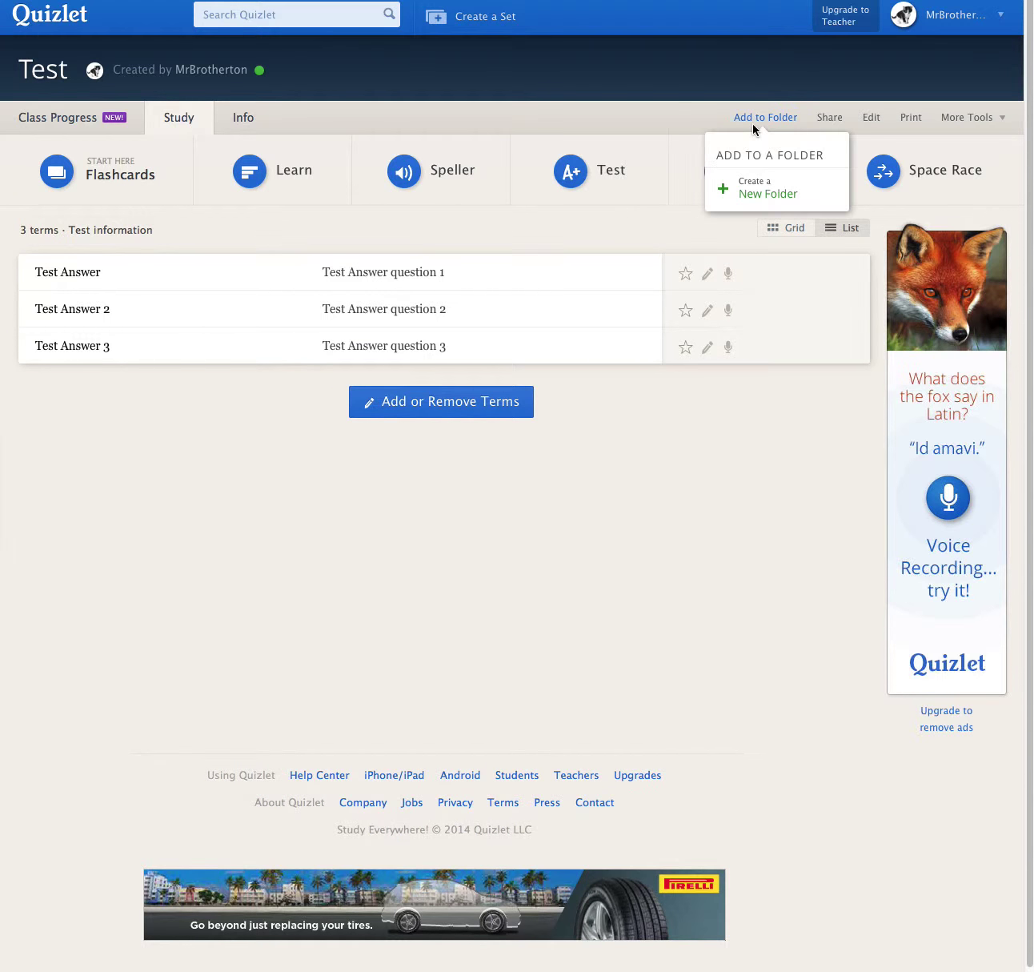
{"action": "mouse_move", "coordinate": [847, 121]}
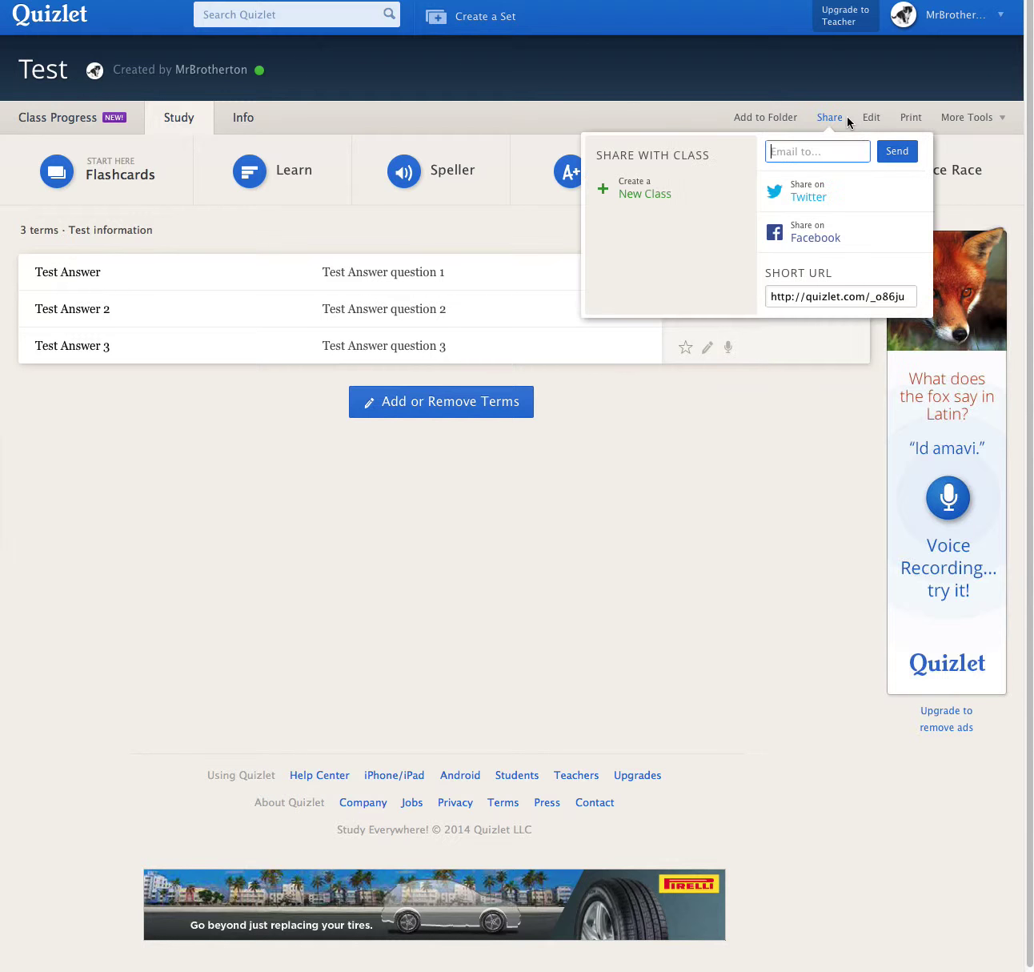
{"action": "left_click", "coordinate": [860, 305]}
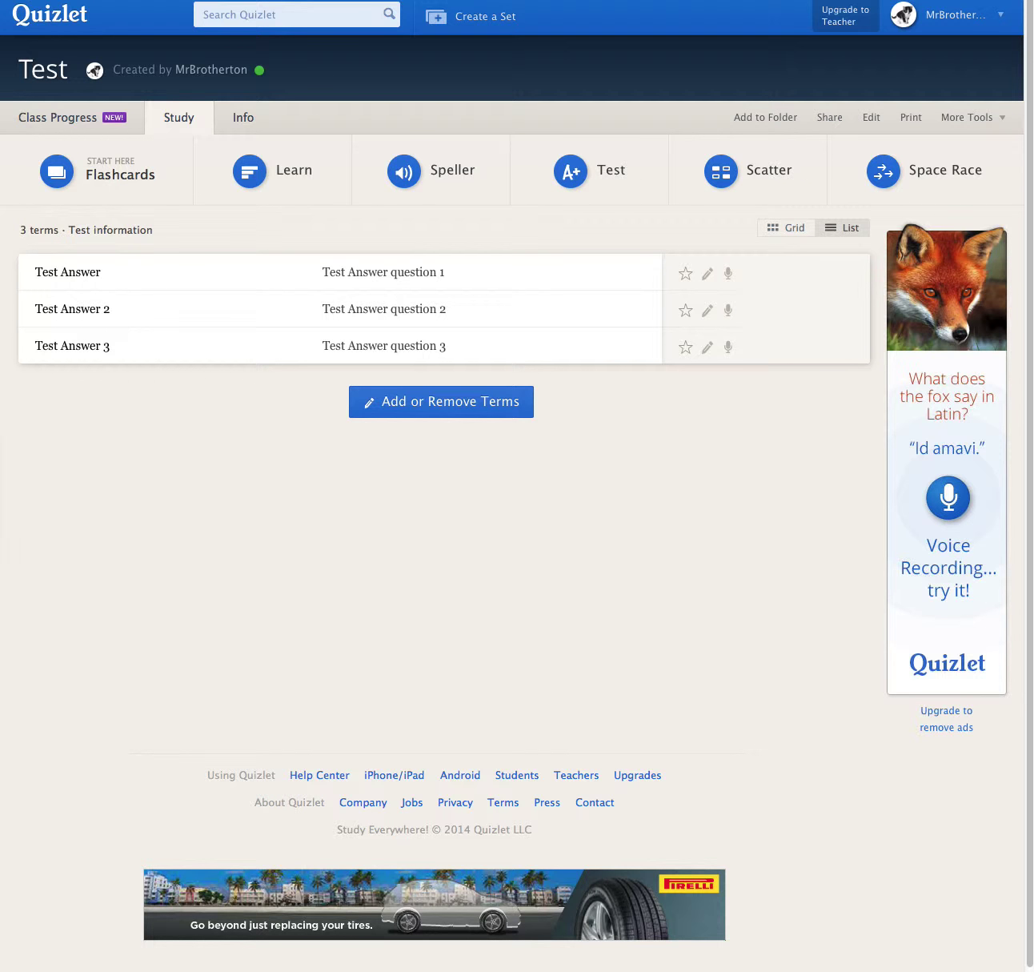
{"action": "key", "text": "super+t"}
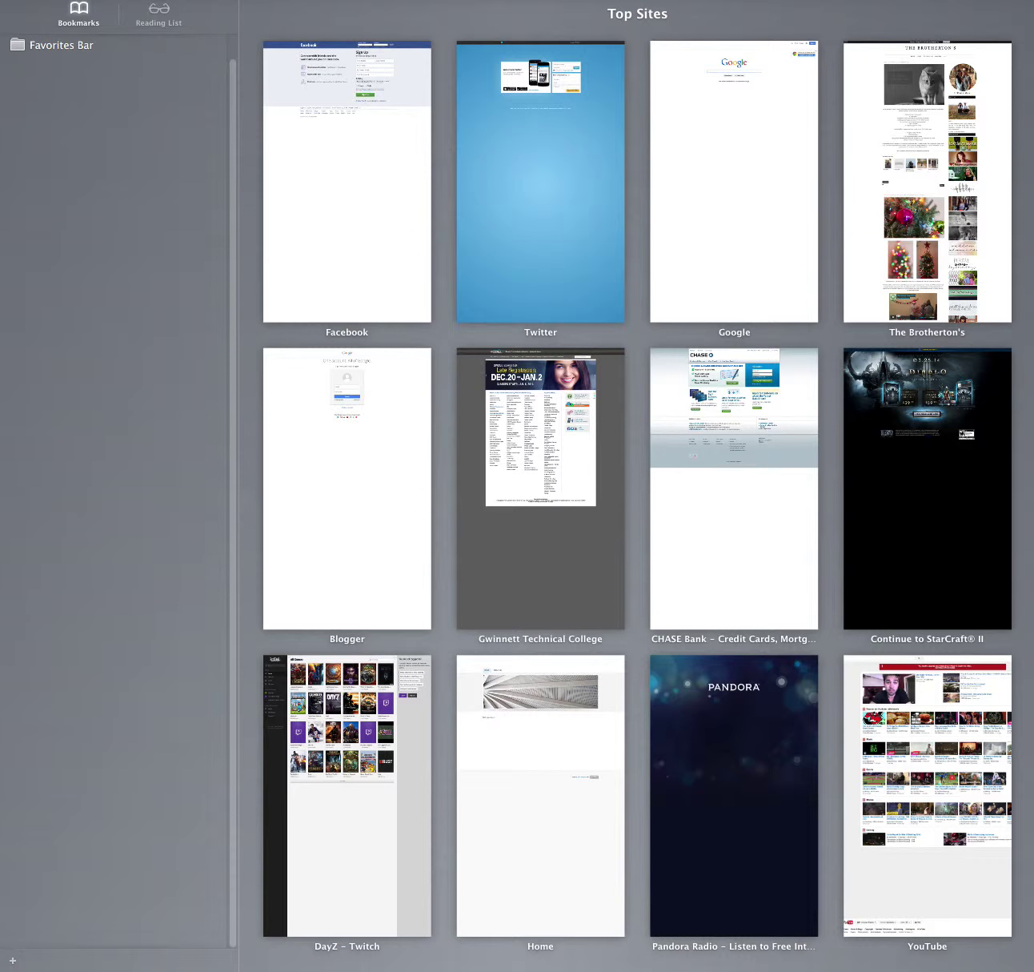
{"action": "key", "text": "Return"}
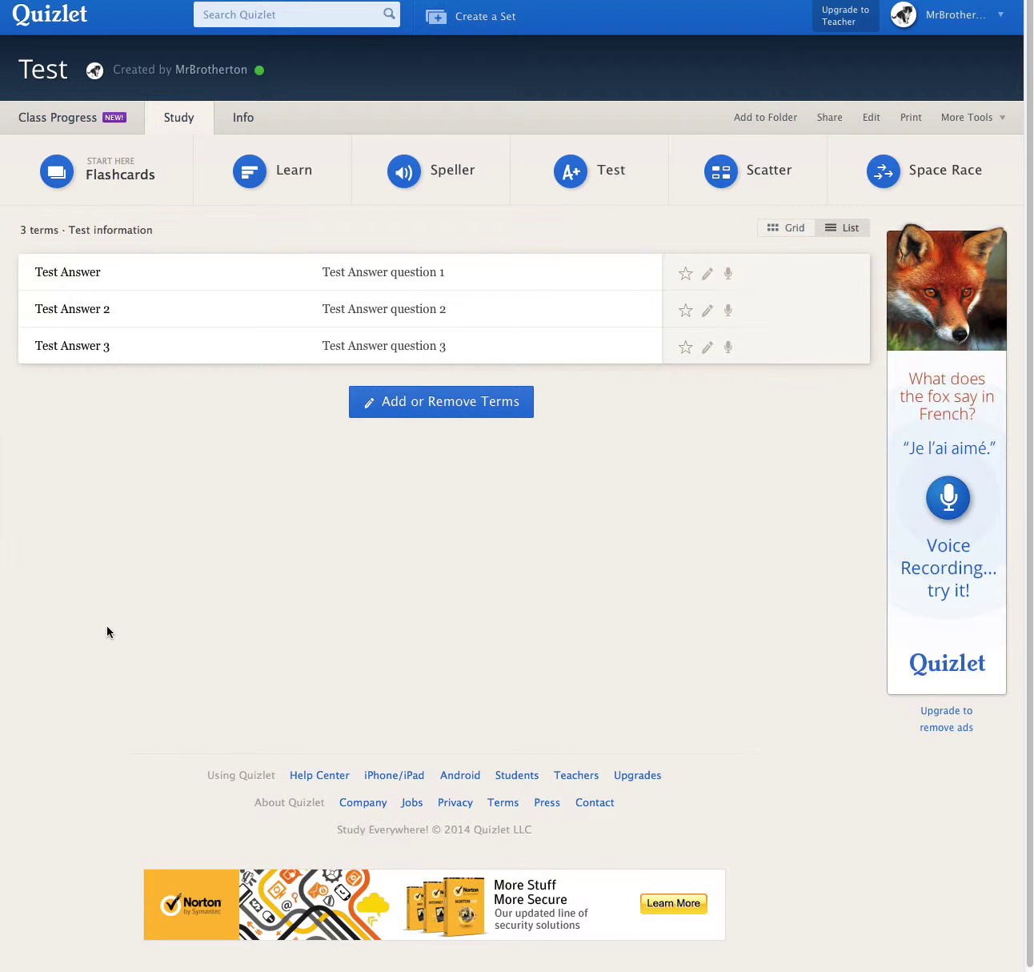
Open Flashcards and step forward through all three cards, then back to the first.
{"action": "left_click", "coordinate": [141, 175]}
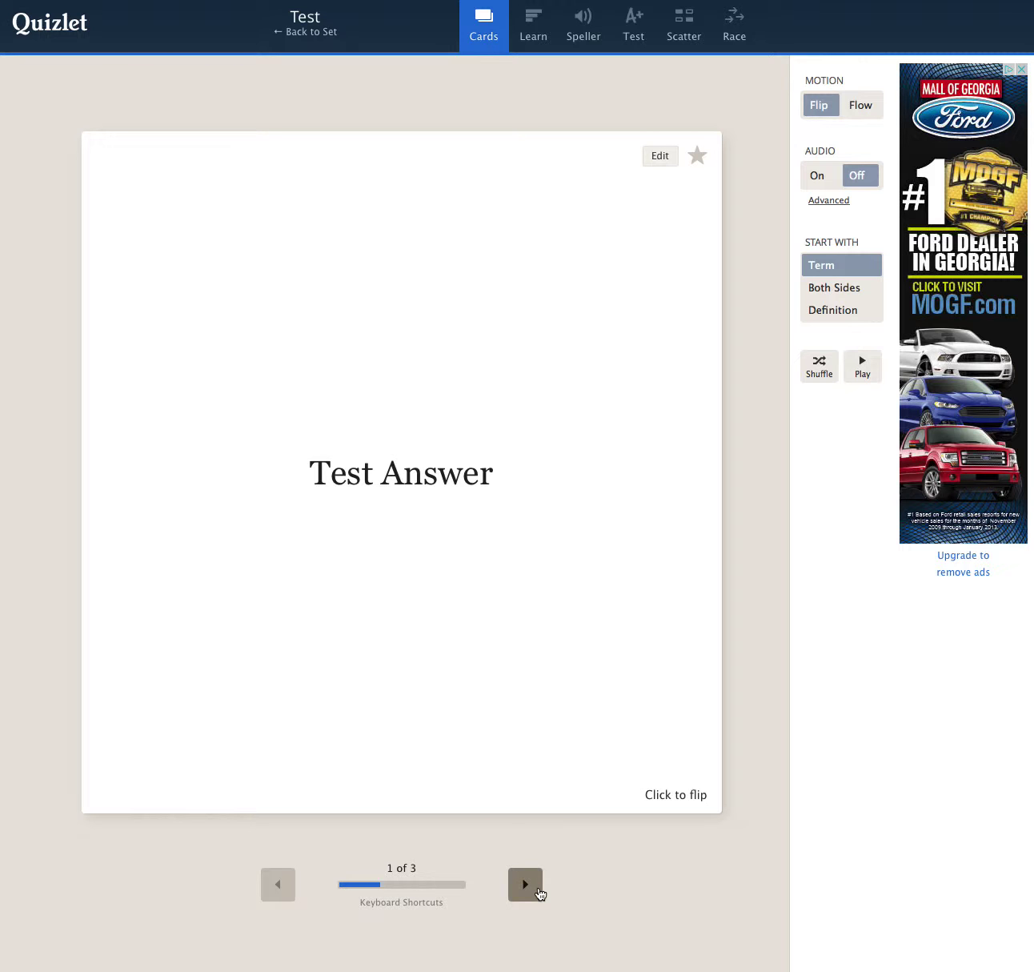
{"action": "left_click", "coordinate": [533, 893]}
{"action": "left_click", "coordinate": [521, 890]}
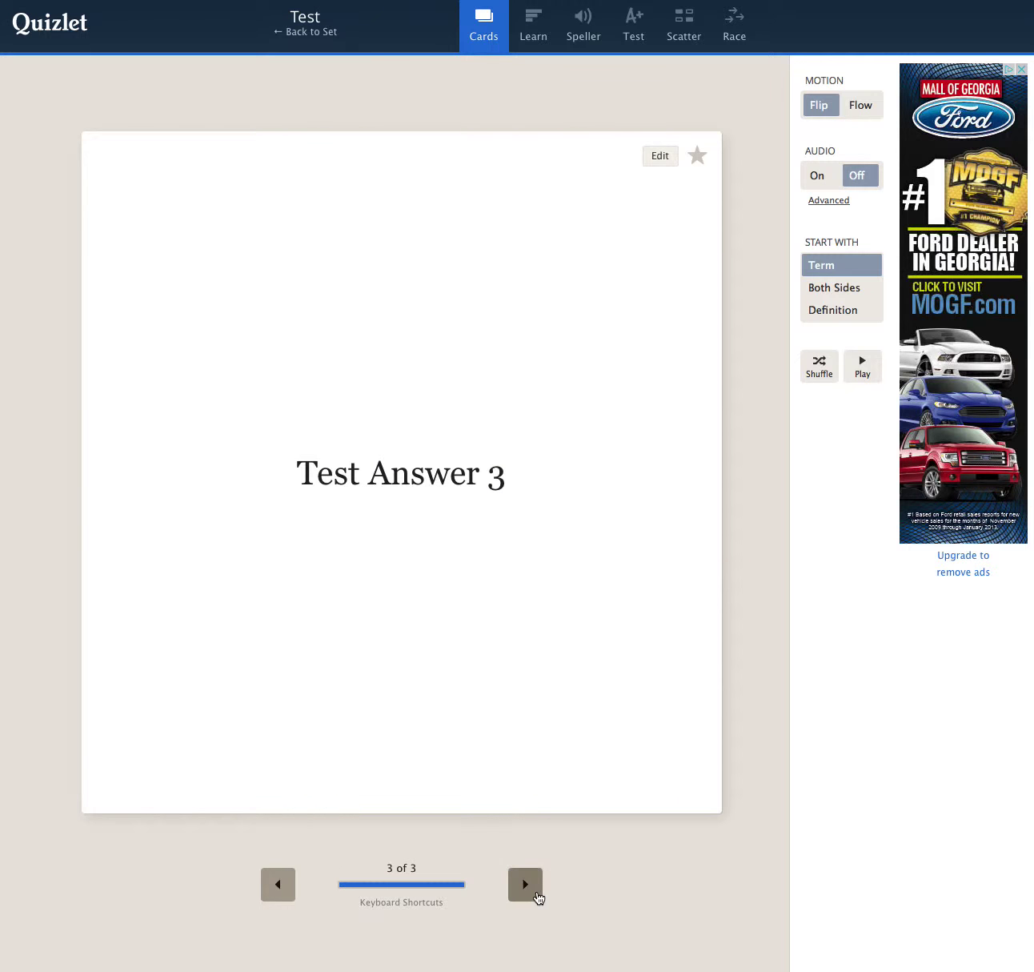
{"action": "left_click", "coordinate": [534, 896]}
{"action": "left_click", "coordinate": [278, 884]}
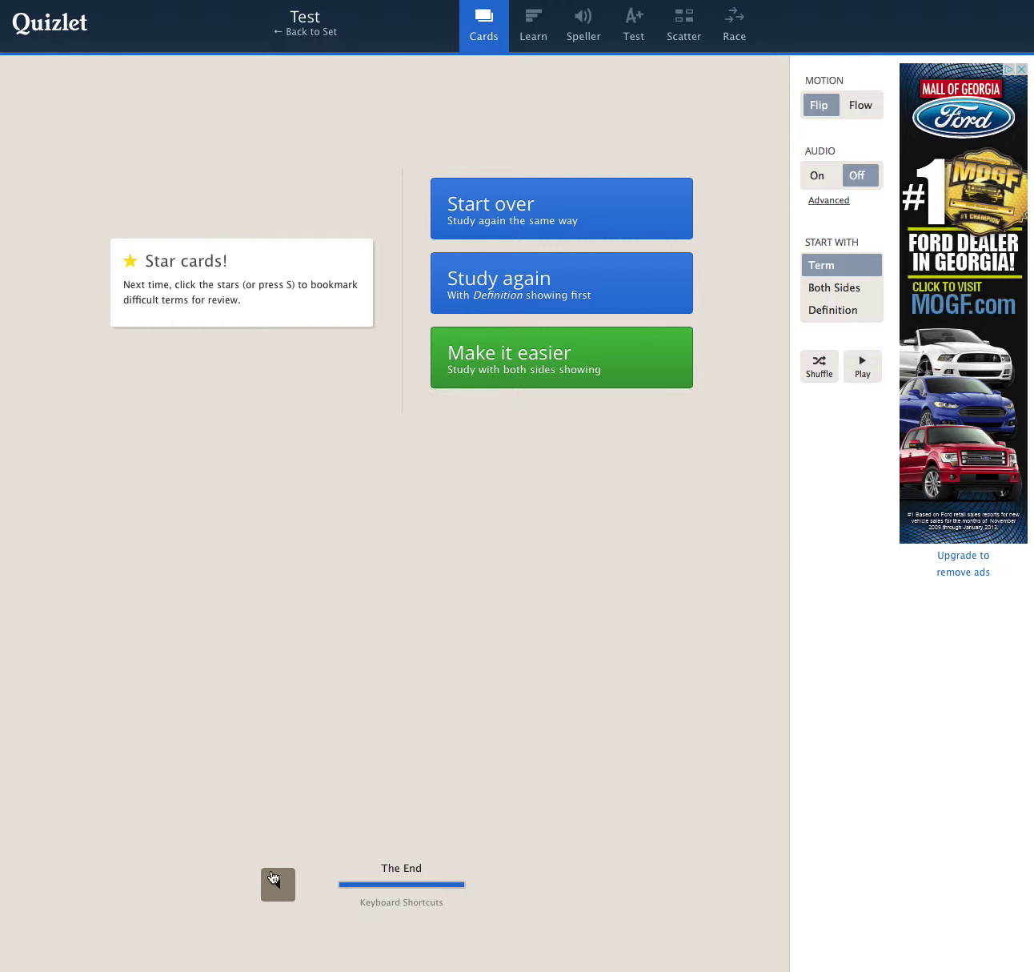
{"action": "left_click", "coordinate": [279, 885]}
{"action": "left_click", "coordinate": [279, 885]}
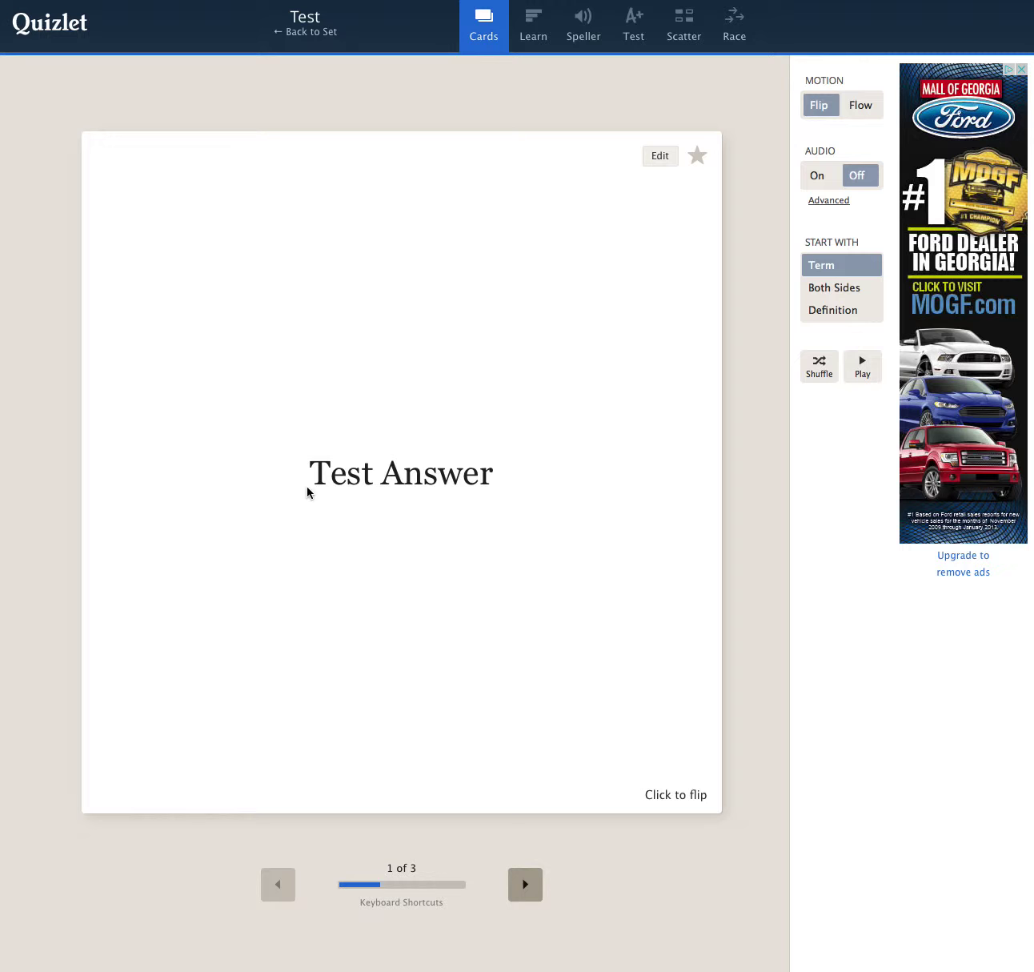
Flip each of the three cards in turn to reveal its definition.
{"action": "left_click", "coordinate": [658, 801]}
{"action": "left_click", "coordinate": [525, 884]}
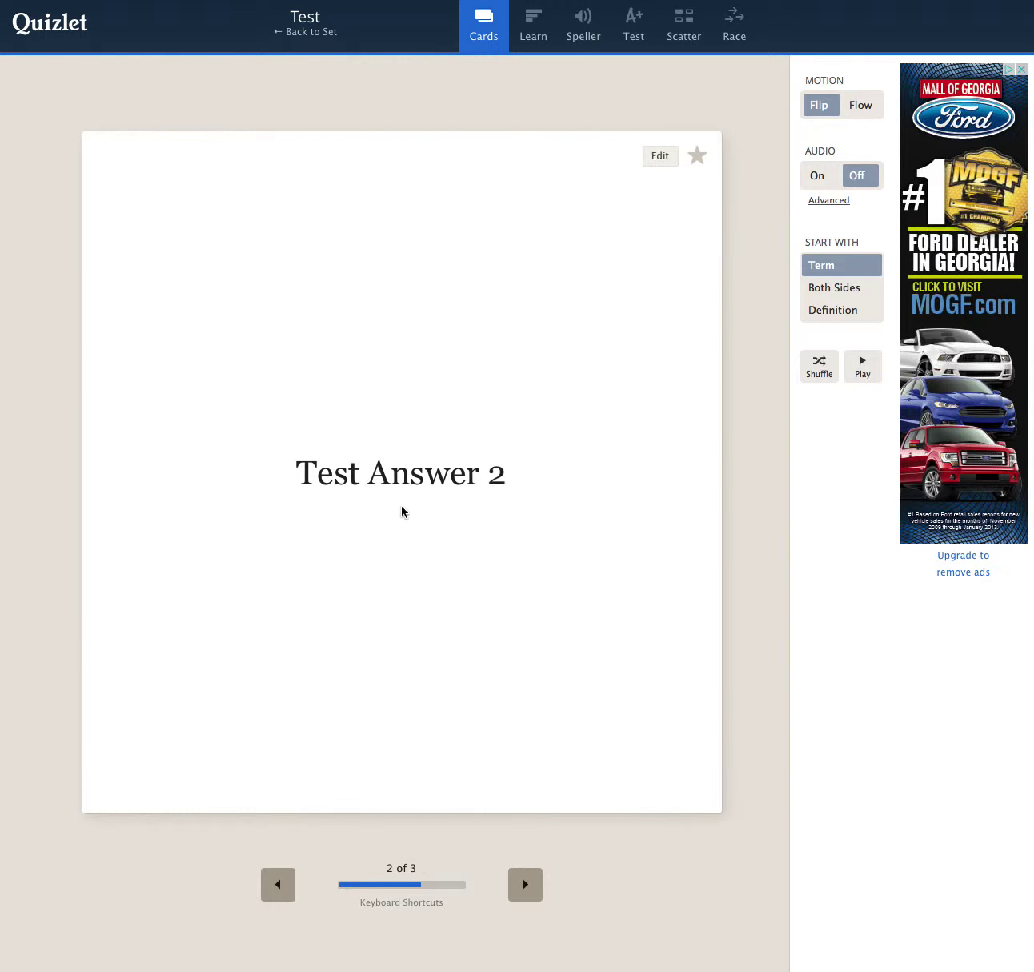
{"action": "left_click", "coordinate": [700, 797]}
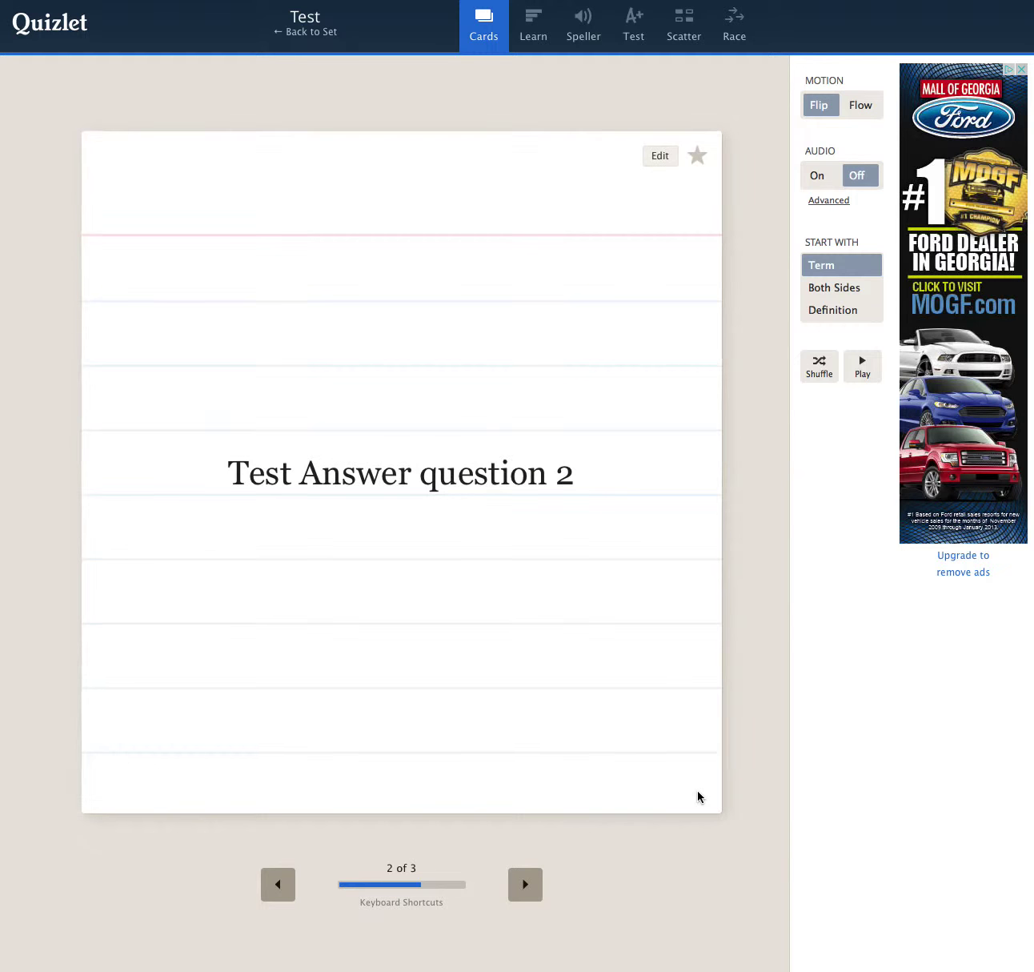
{"action": "left_click", "coordinate": [525, 888]}
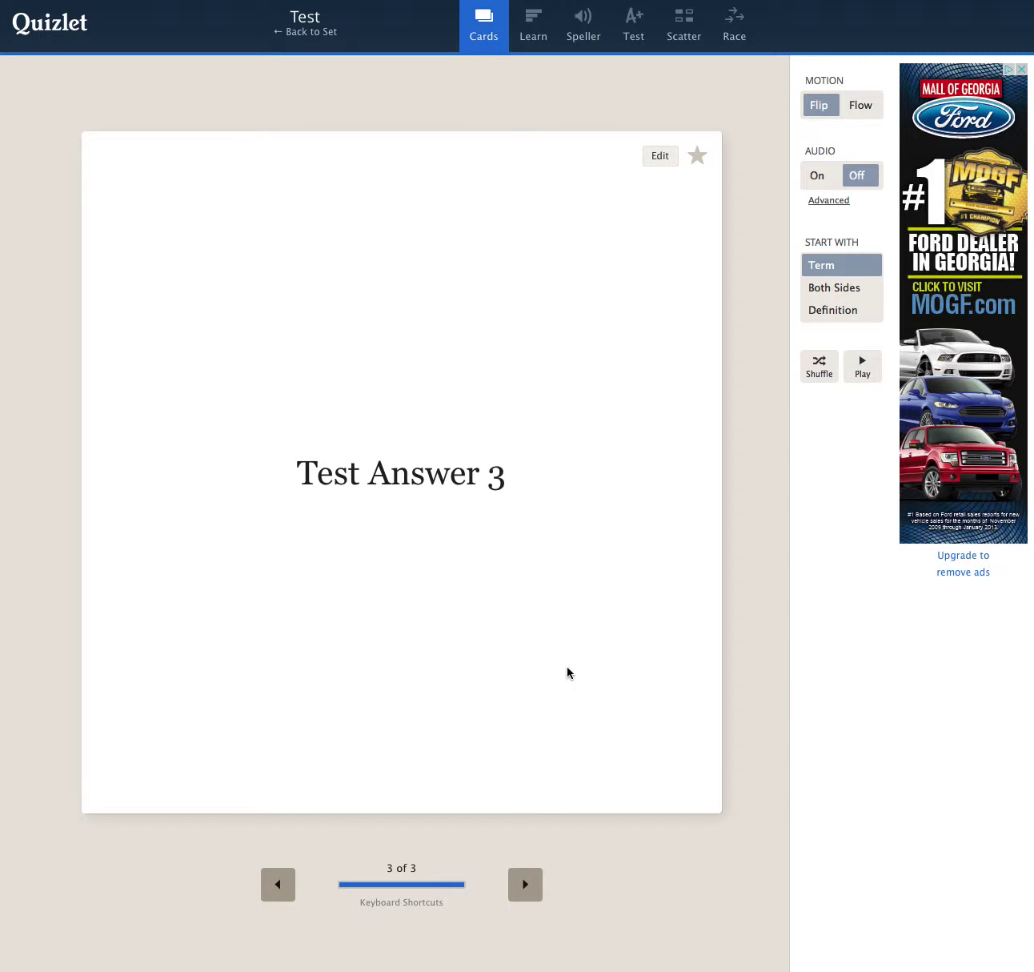
{"action": "left_click", "coordinate": [566, 672]}
In Learn mode, answer 'Test Answer question 2' correctly with 'Test Answer 2'.
{"action": "left_click", "coordinate": [536, 38]}
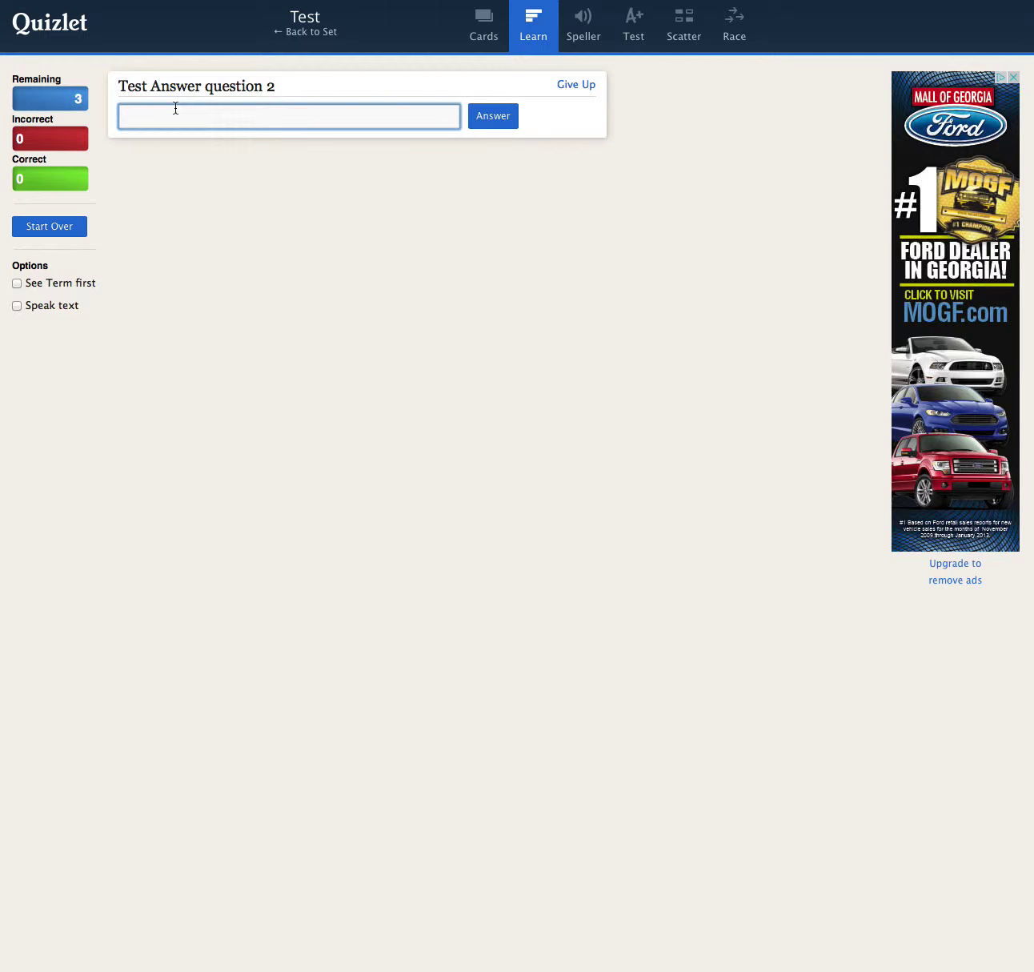
{"action": "left_click", "coordinate": [211, 78]}
{"action": "double_click", "coordinate": [212, 78]}
{"action": "left_click", "coordinate": [212, 115]}
{"action": "type", "text": "http://quizlet.com/_o86ju"}
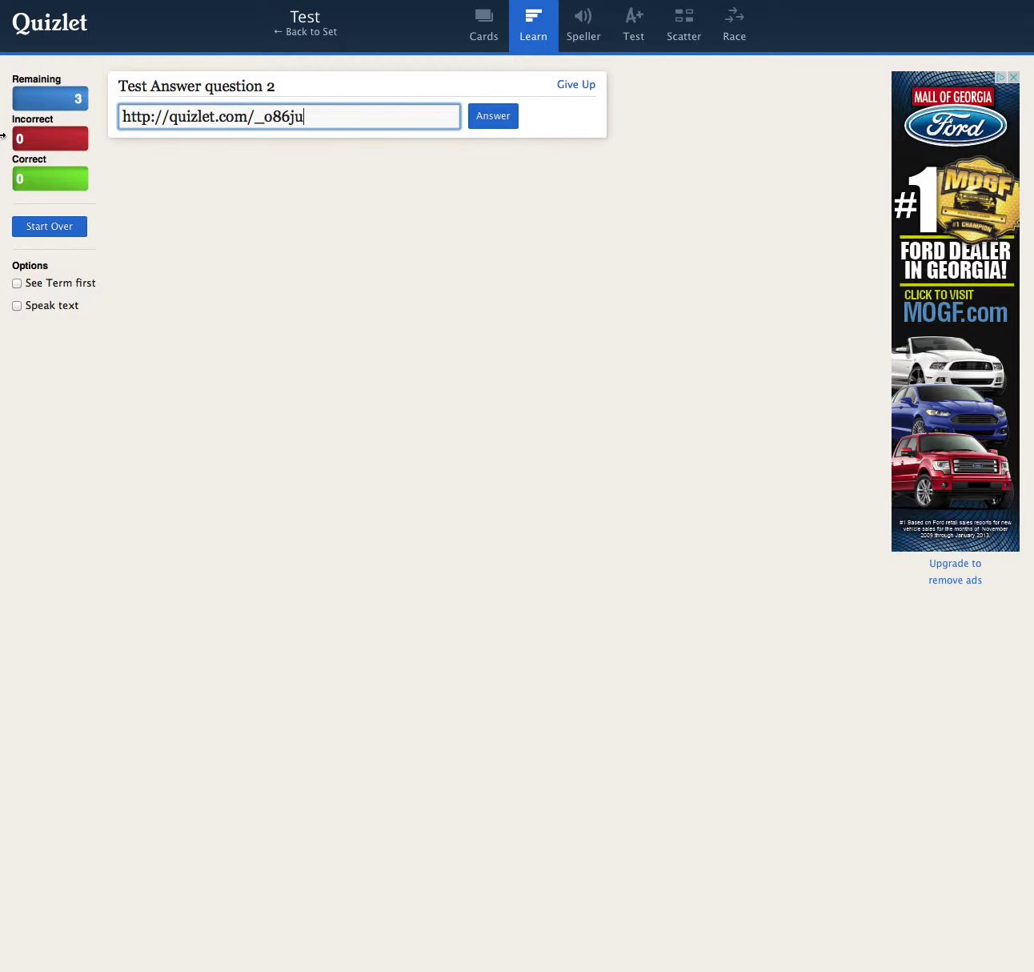
{"action": "key", "text": "BackSpace"}
{"action": "key", "text": "BackSpace"}
{"action": "key", "text": "BackSpace"}
{"action": "key", "text": "BackSpace"}
{"action": "key", "text": "BackSpace"}
{"action": "key", "text": "BackSpace"}
{"action": "key", "text": "BackSpace"}
{"action": "key", "text": "BackSpace"}
{"action": "key", "text": "BackSpace"}
{"action": "key", "text": "BackSpace"}
{"action": "key", "text": "BackSpace"}
{"action": "key", "text": "BackSpace"}
{"action": "key", "text": "BackSpace"}
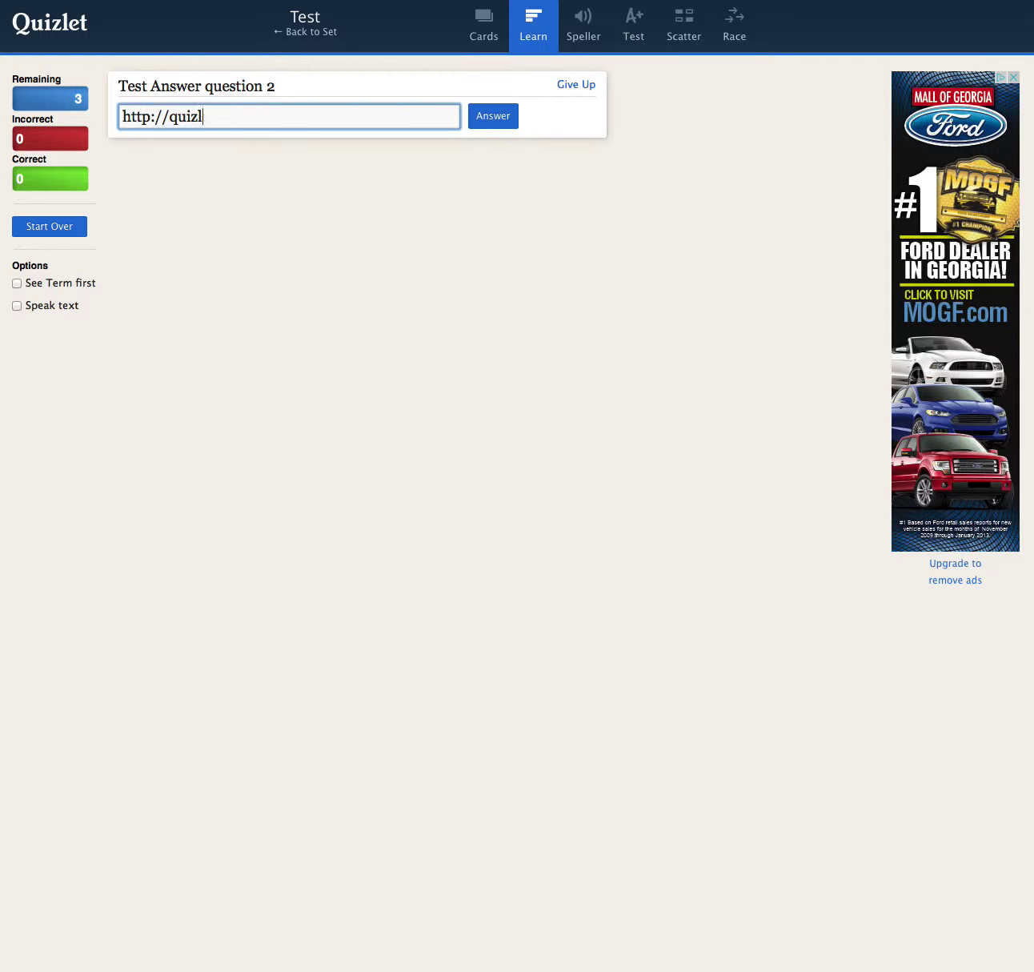
{"action": "key", "text": "BackSpace"}
{"action": "key", "text": "BackSpace"}
{"action": "key", "text": "BackSpace"}
{"action": "key", "text": "BackSpace"}
{"action": "key", "text": "BackSpace"}
{"action": "key", "text": "BackSpace"}
{"action": "key", "text": "BackSpace"}
{"action": "key", "text": "BackSpace"}
{"action": "key", "text": "BackSpace"}
{"action": "key", "text": "BackSpace"}
{"action": "key", "text": "BackSpace"}
{"action": "key", "text": "BackSpace"}
{"action": "type", "text": "Test Answer 2"}
{"action": "left_click", "coordinate": [475, 120]}
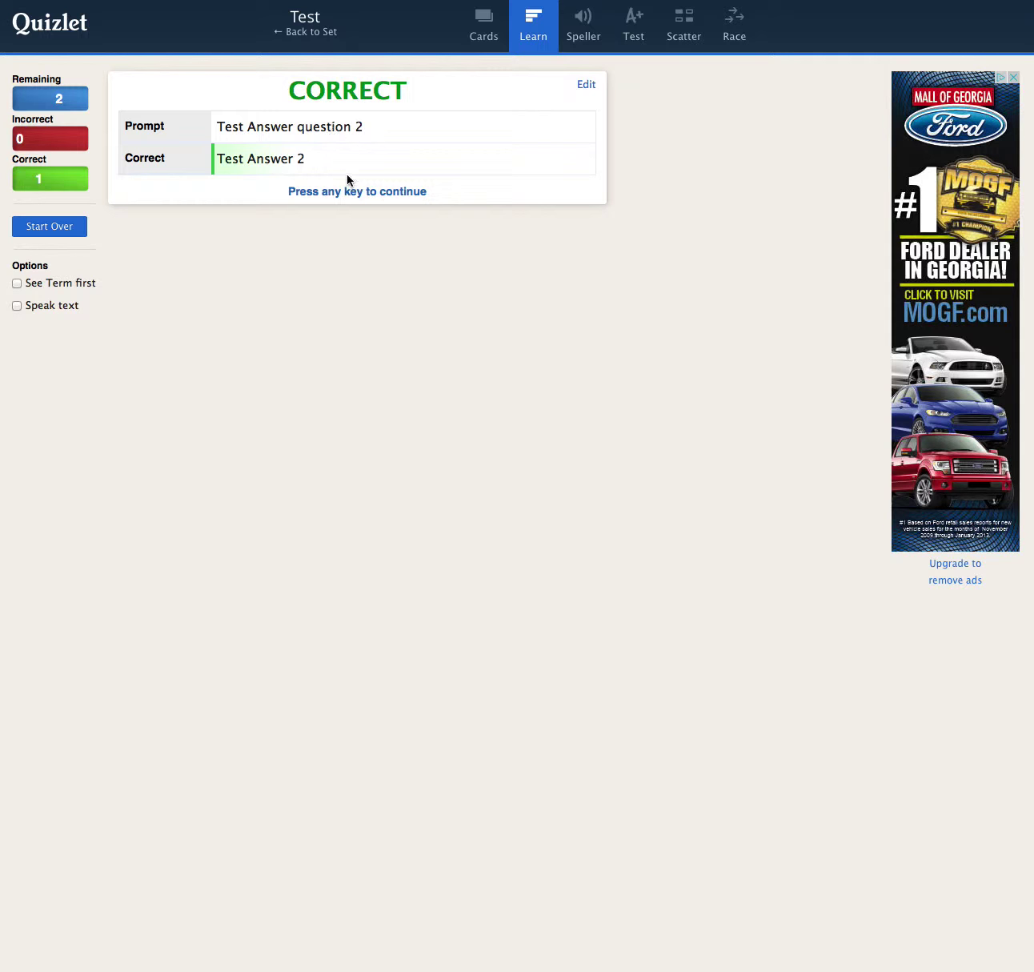
{"action": "left_click", "coordinate": [347, 192]}
Answer question 1 incorrectly with 'dsf' and continue.
{"action": "left_click", "coordinate": [261, 113]}
{"action": "type", "text": "dsf"}
{"action": "left_click", "coordinate": [500, 119]}
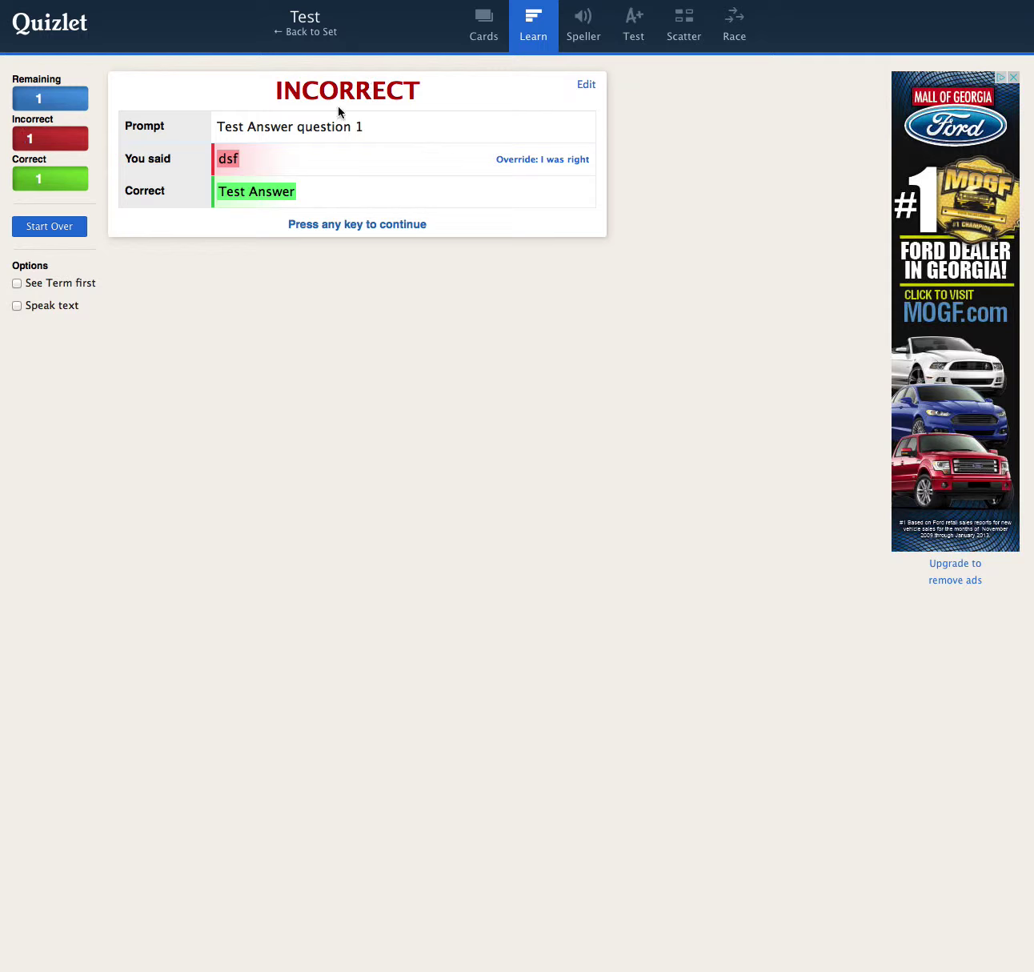
{"action": "left_click", "coordinate": [342, 224]}
Answer question 3 with 'Test Answer 3', then continue past the Round 1 standings.
{"action": "left_click", "coordinate": [274, 126]}
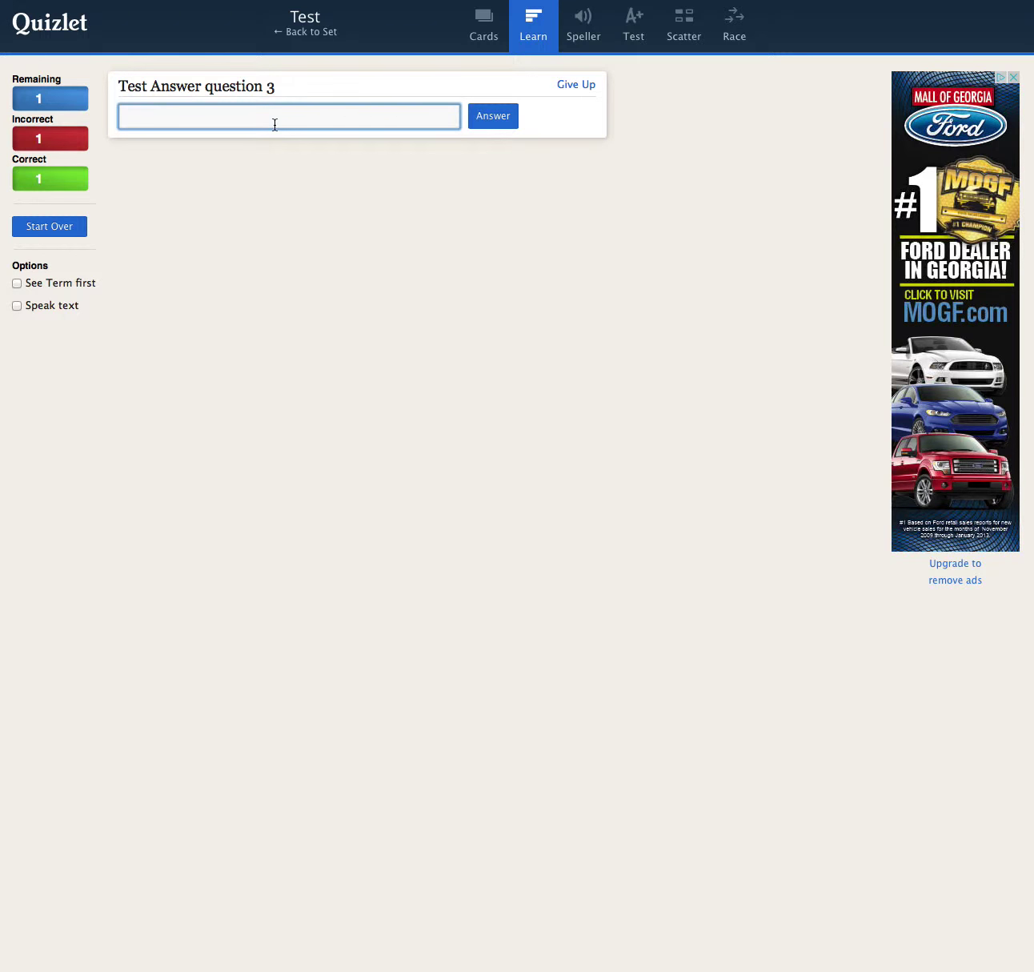
{"action": "type", "text": "Test Answer 3"}
{"action": "left_click", "coordinate": [491, 116]}
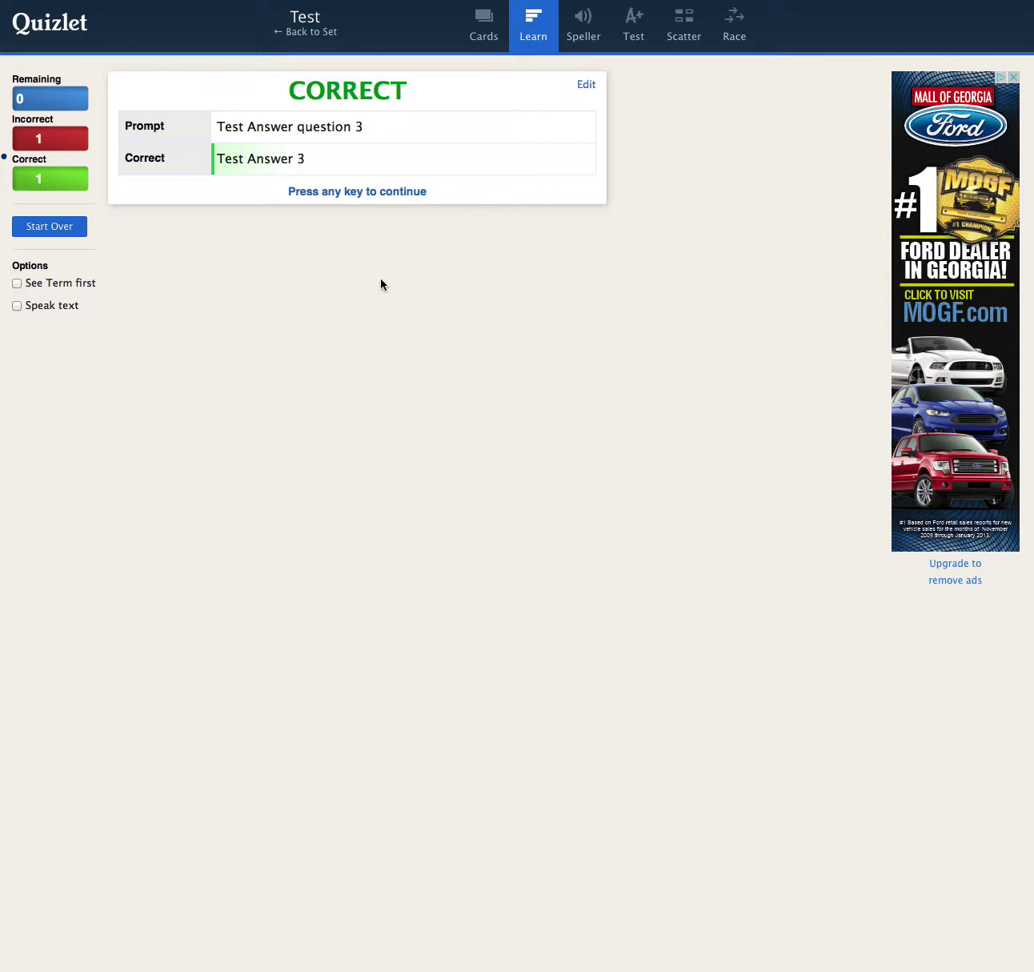
{"action": "left_click", "coordinate": [404, 194]}
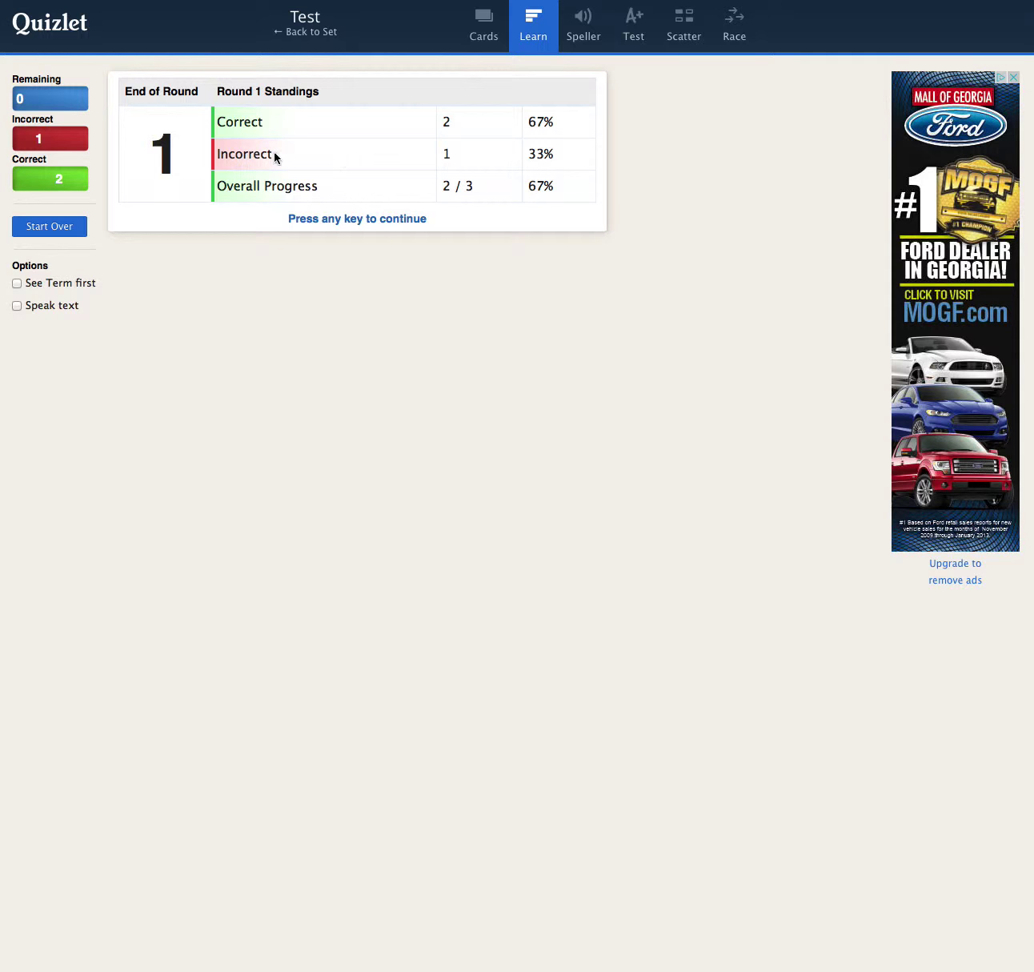
{"action": "left_click", "coordinate": [349, 219]}
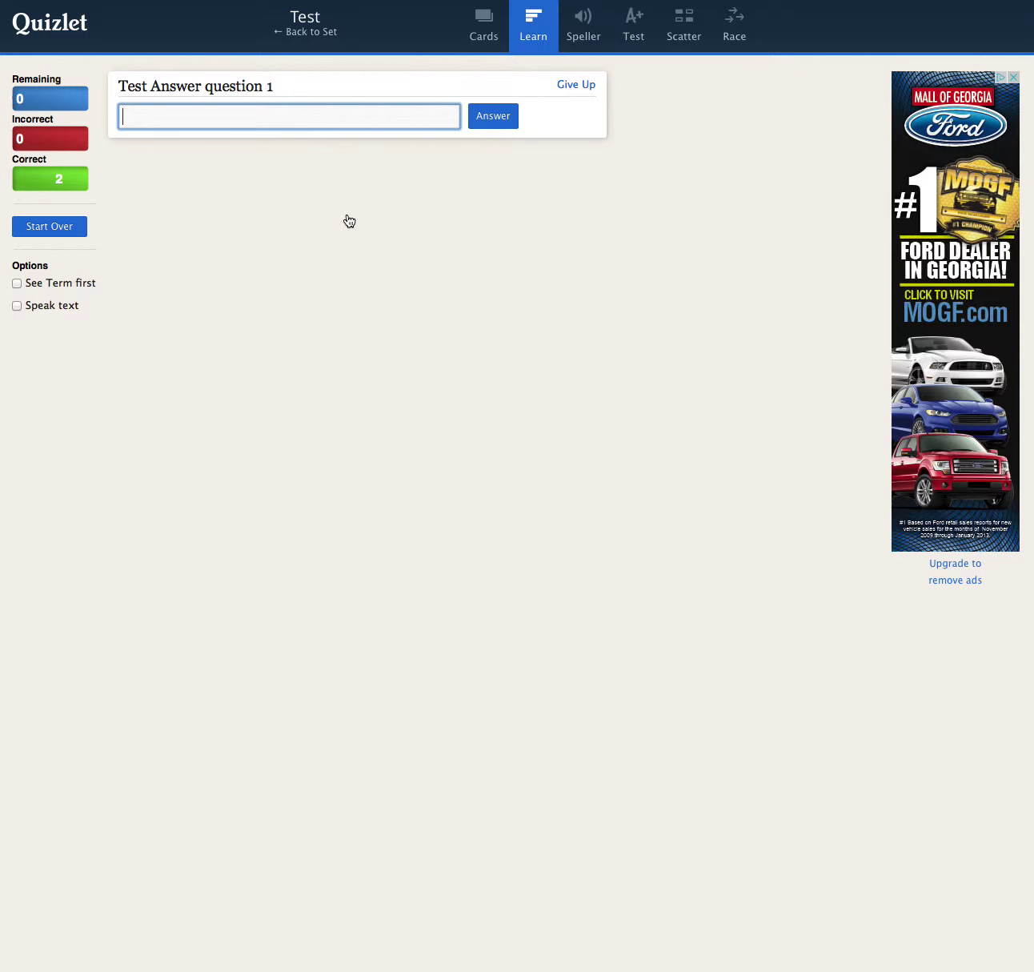